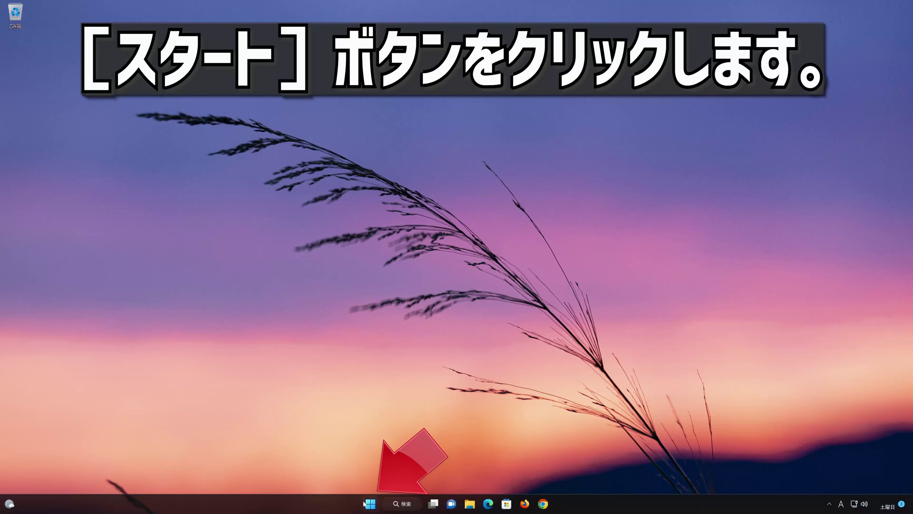
- Run the オーディオの再生 troubleshooter from the other troubleshooting tools in the Windows system settings
click(367, 504)
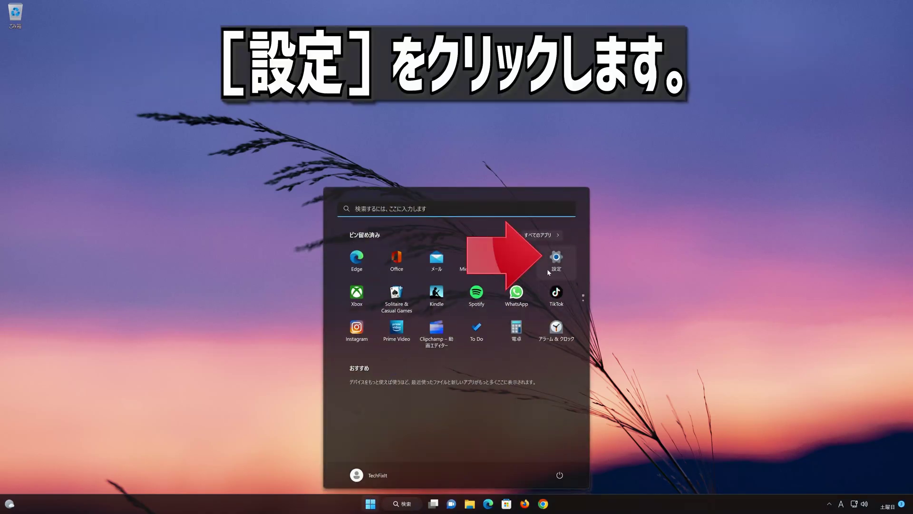
click(557, 259)
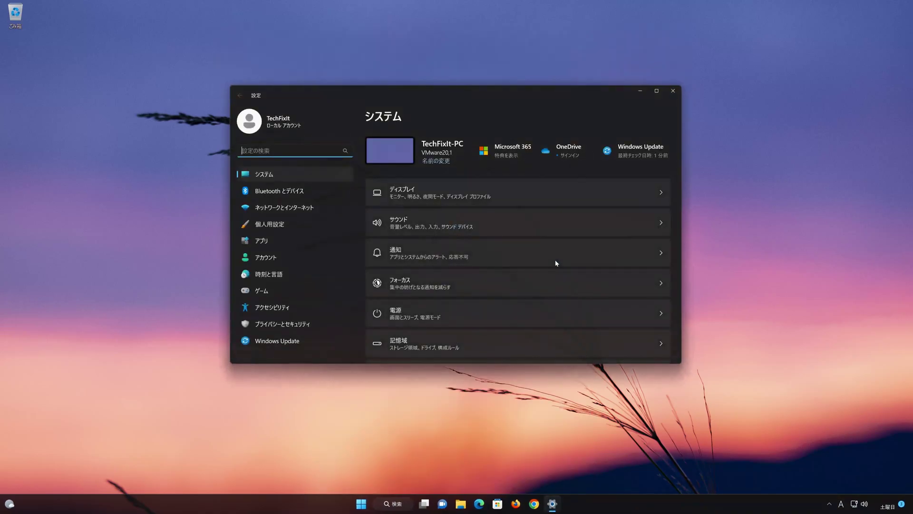
click(287, 176)
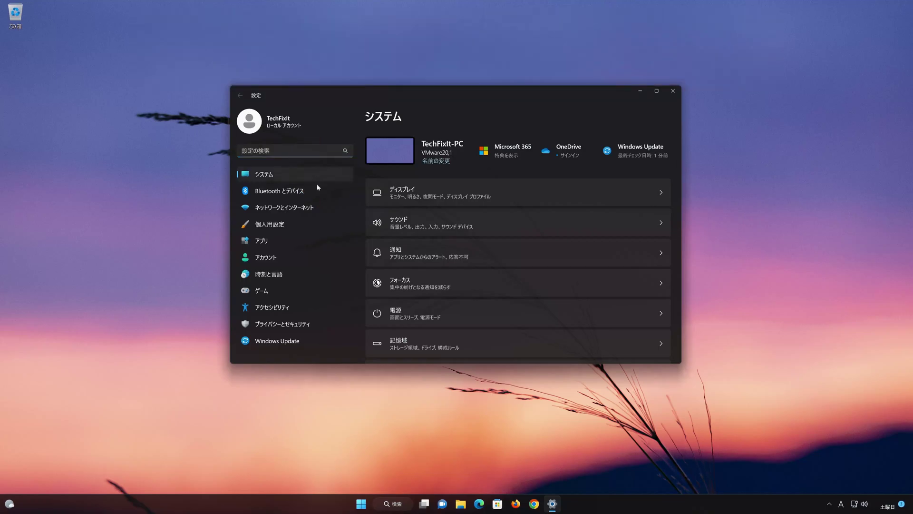
scroll(475, 243, down, 5)
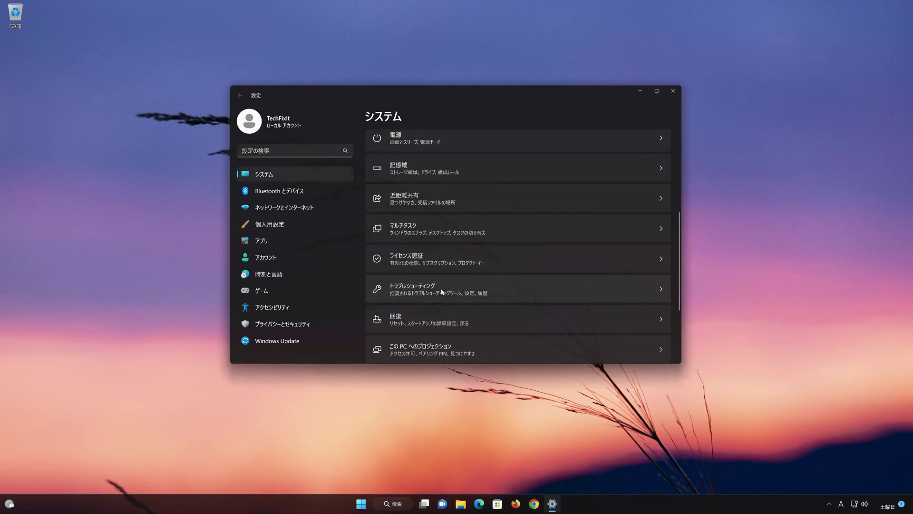
click(442, 291)
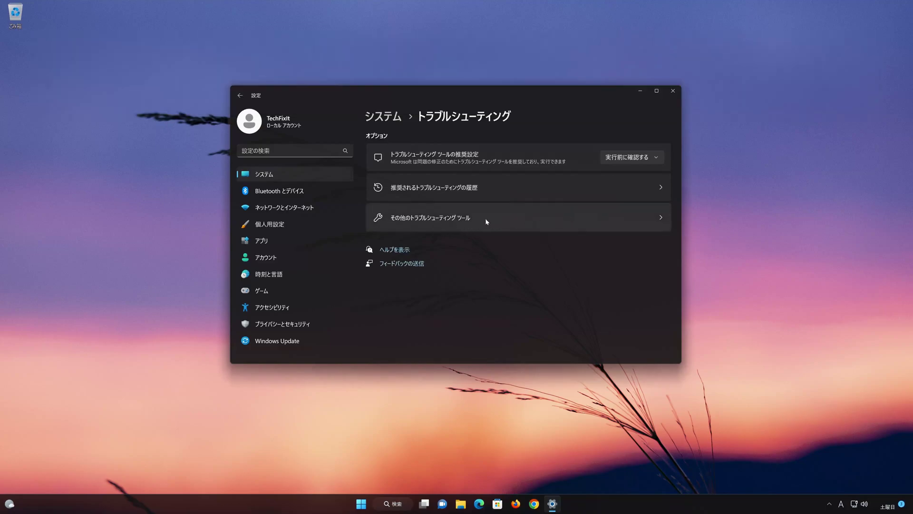
click(503, 220)
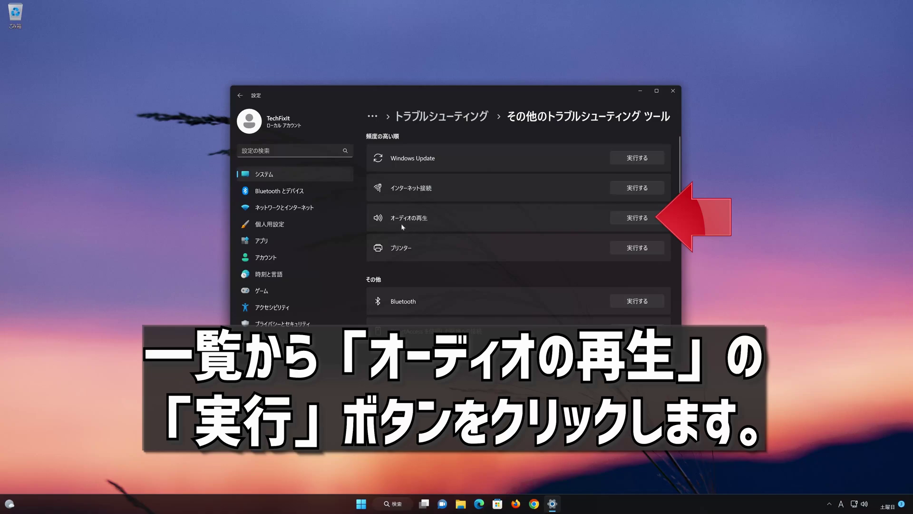
click(645, 220)
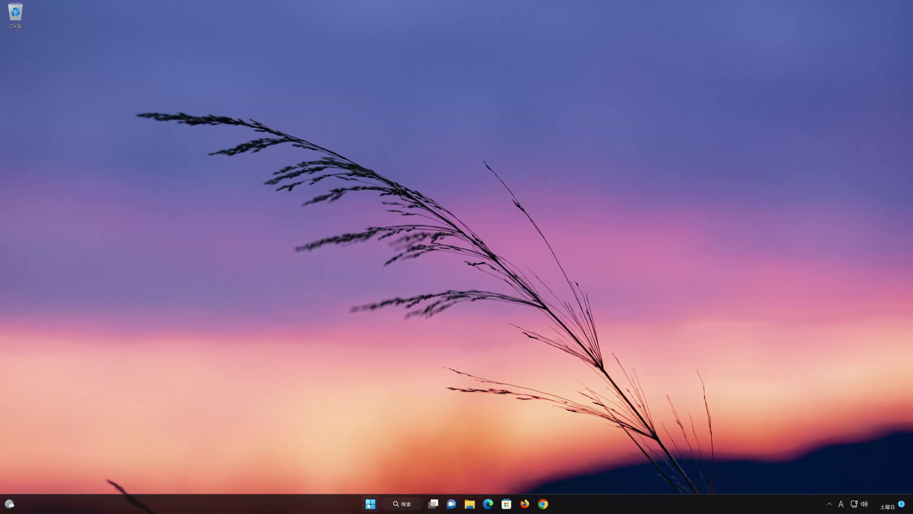
- Open the サウンド settings under ハードウェアとサウンド in Control Panel and select the スピーカー playback device
click(370, 505)
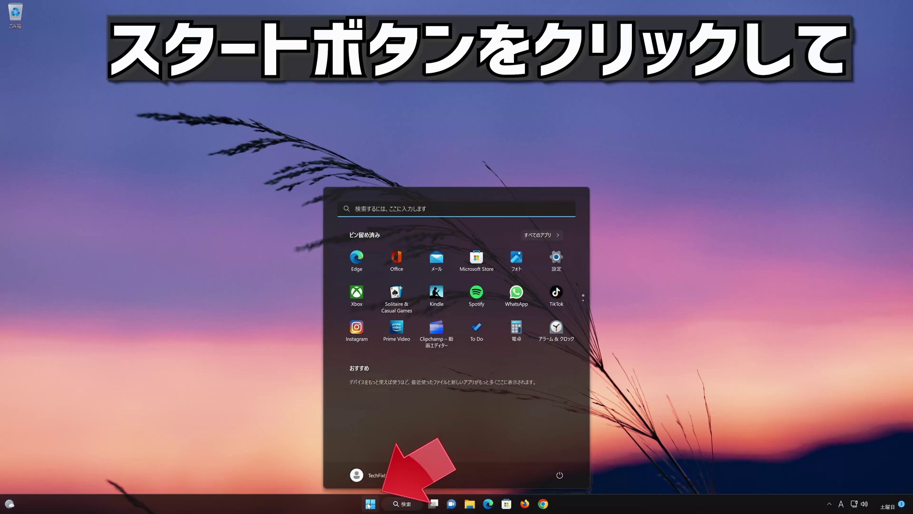
text(コントロールパネル)
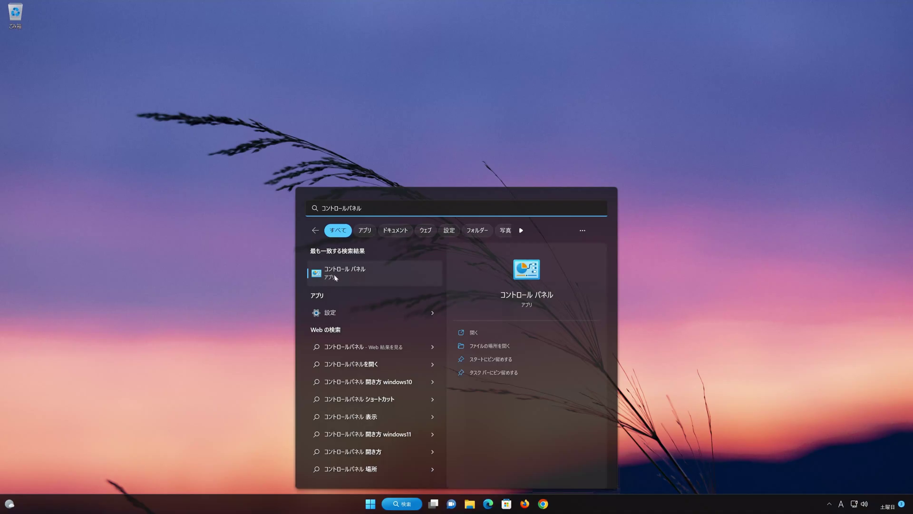
click(374, 276)
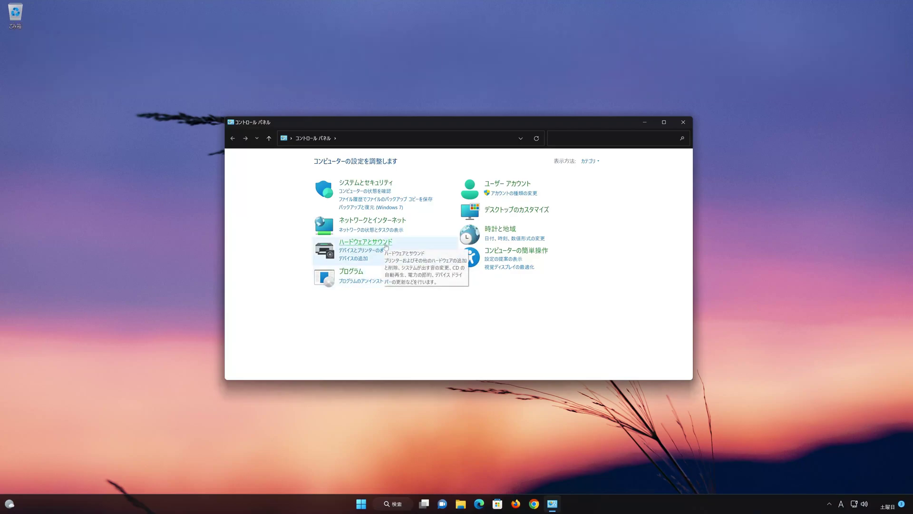
click(373, 246)
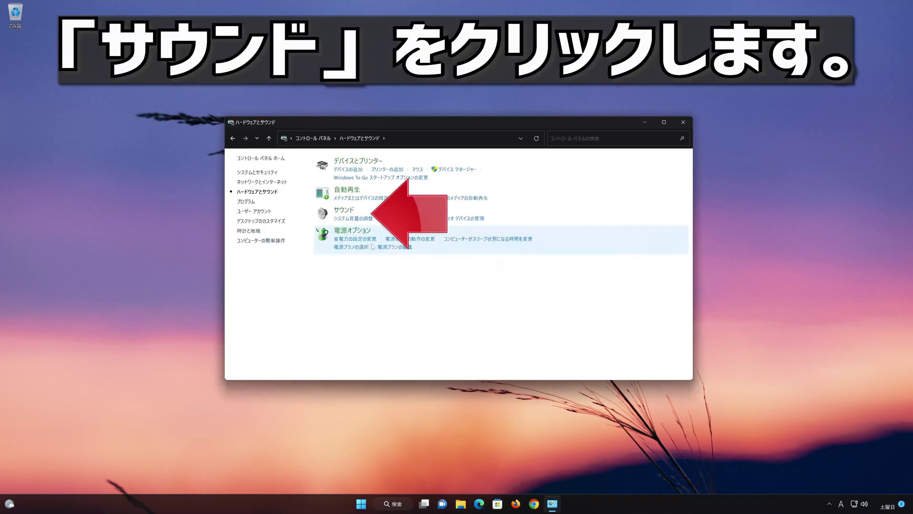
click(343, 211)
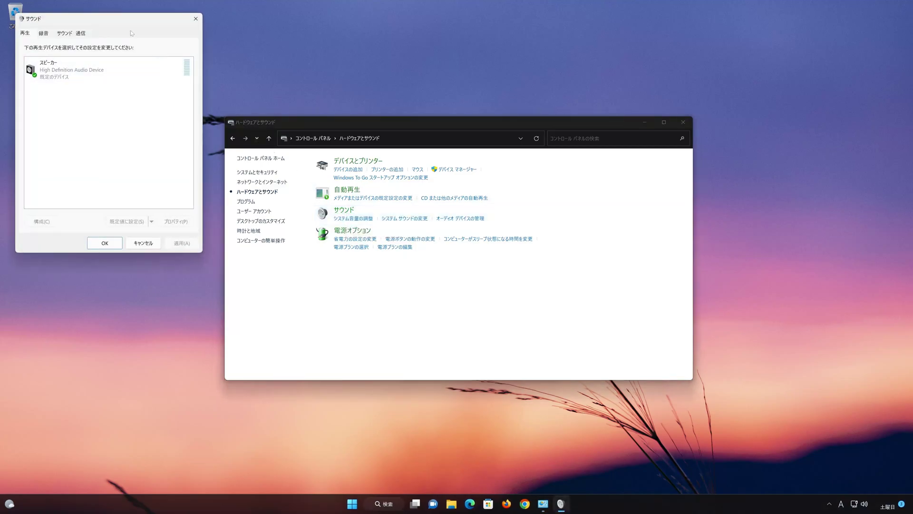
drag(124, 21, 450, 117)
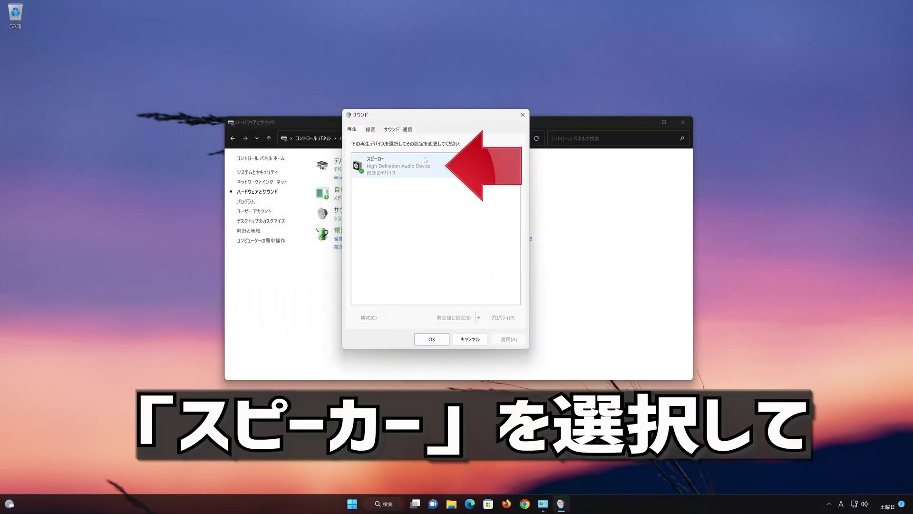
click(425, 162)
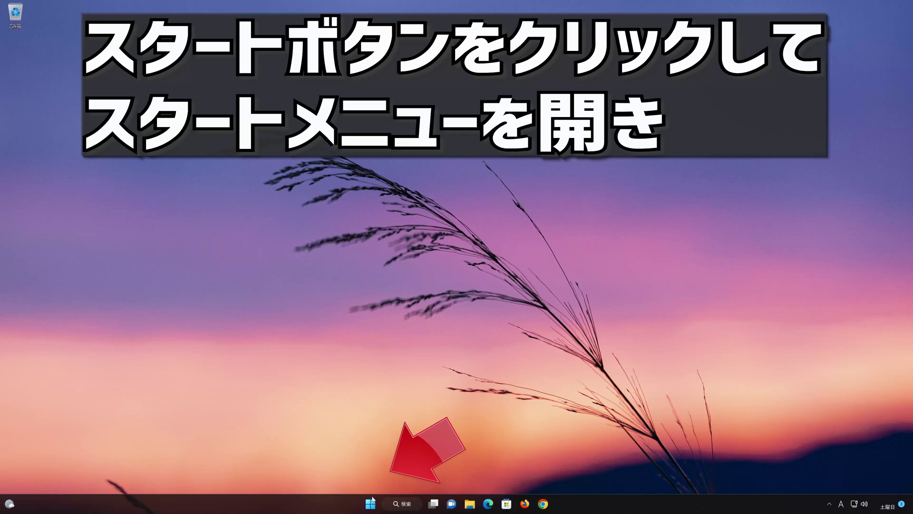
- Open Device Manager and expand the サウンド、ビデオ、およびゲーム コントローラー category
click(371, 505)
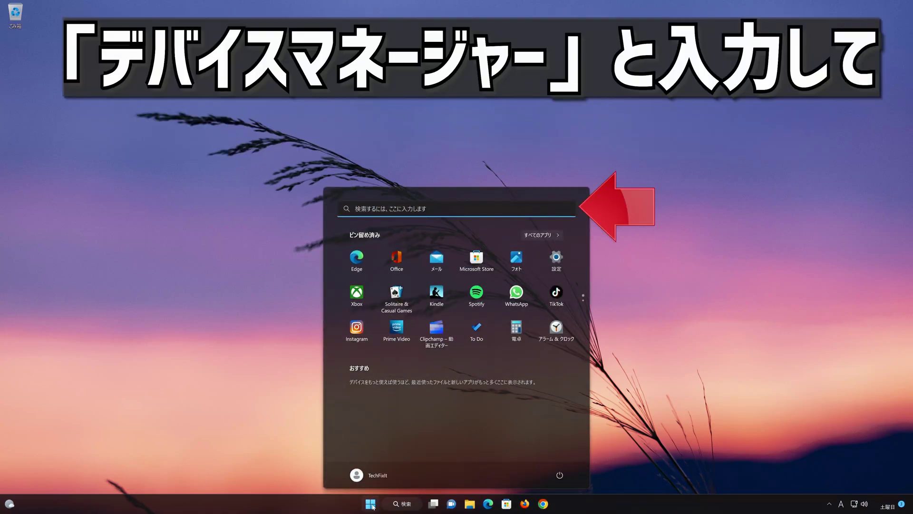
text(デバイス マネージャー)
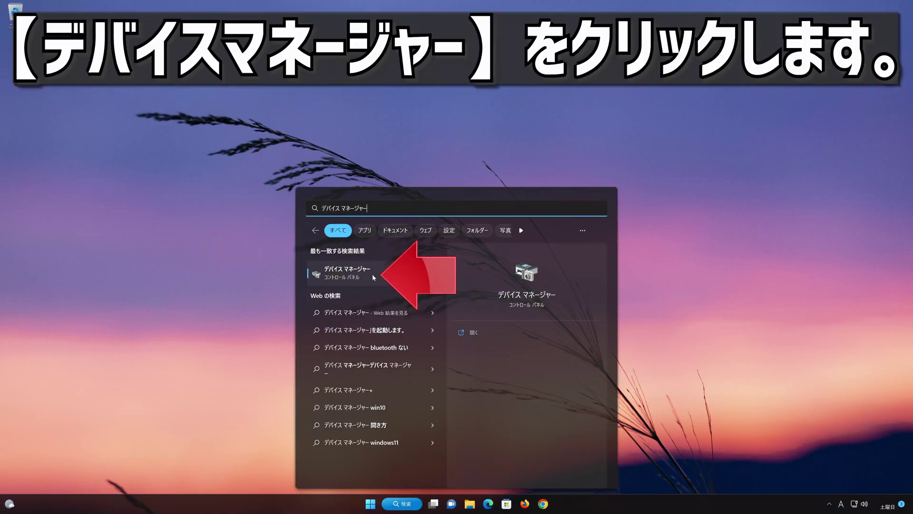
click(372, 273)
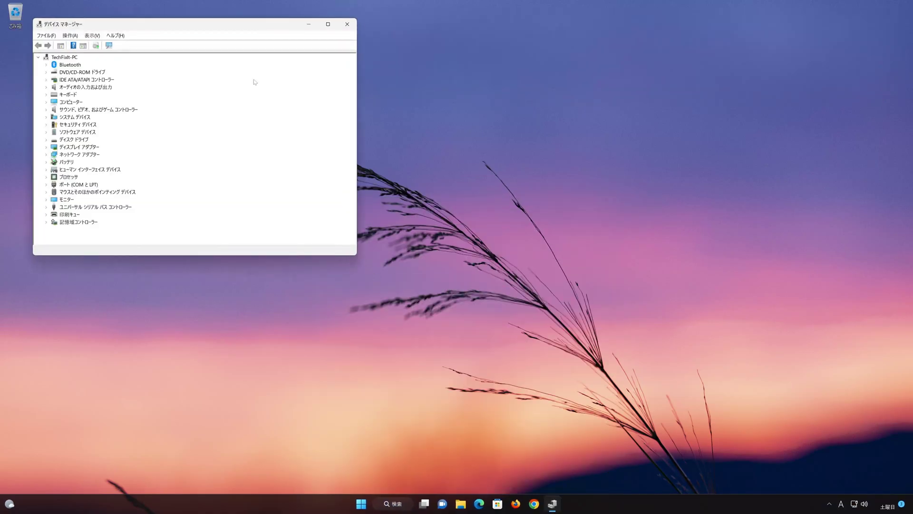
drag(241, 30, 493, 150)
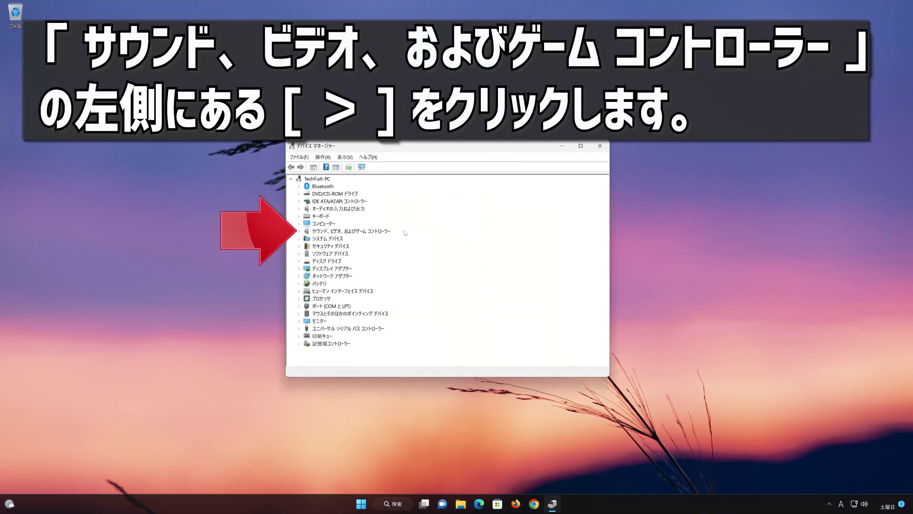
click(299, 232)
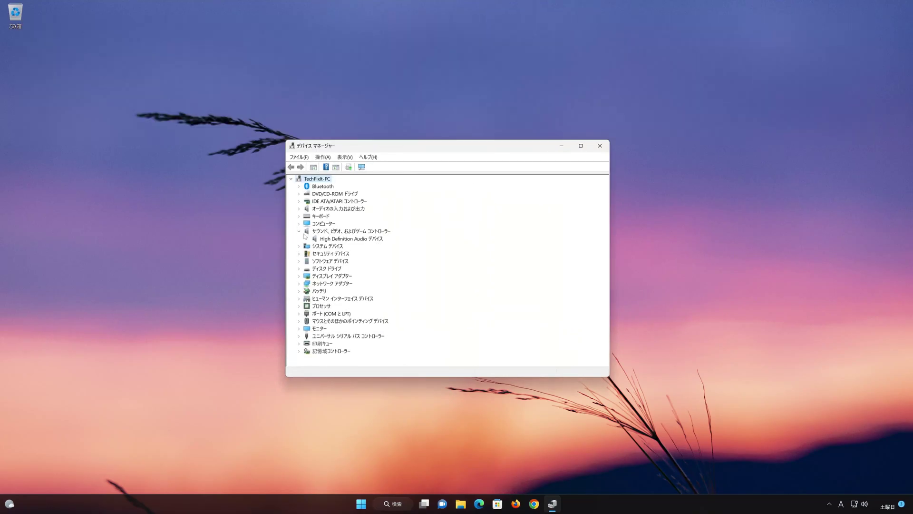
- Start a driver update for High Definition Audio デバイス from its properties, choosing manually from the drivers available on the computer
right_click(364, 240)
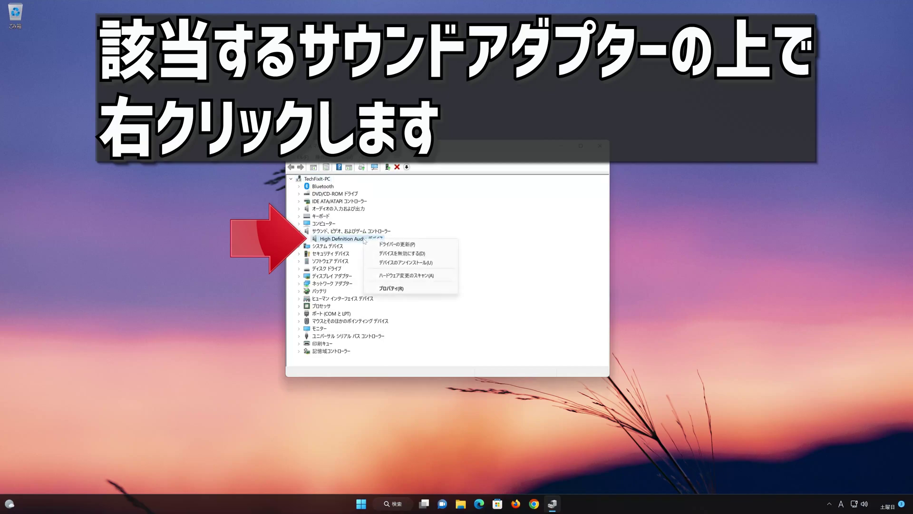
click(409, 289)
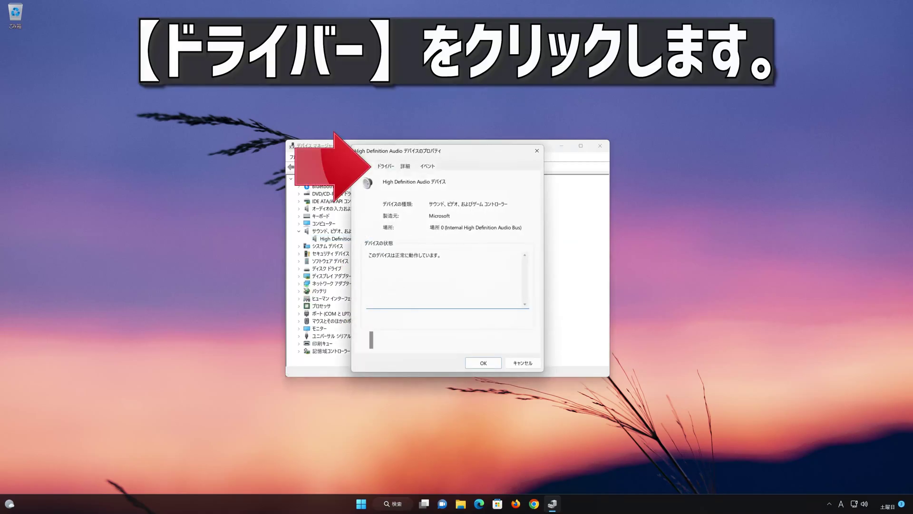
click(392, 167)
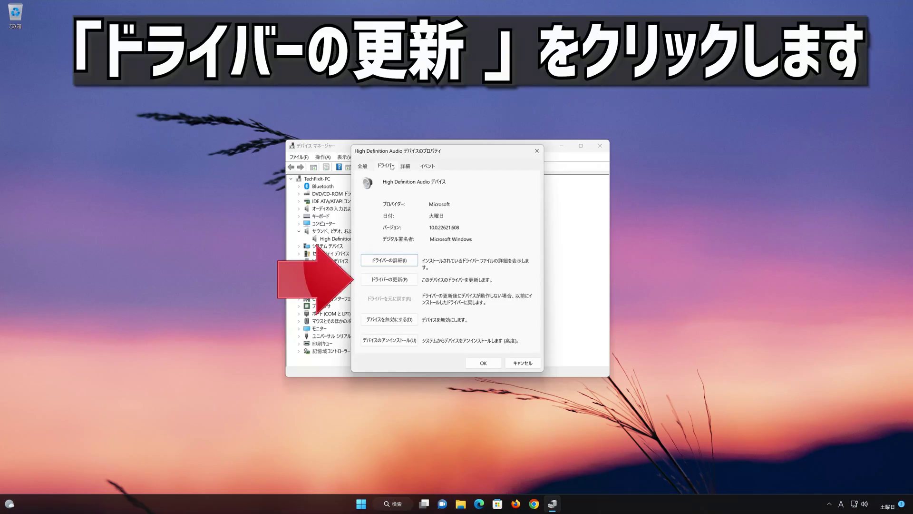
click(400, 280)
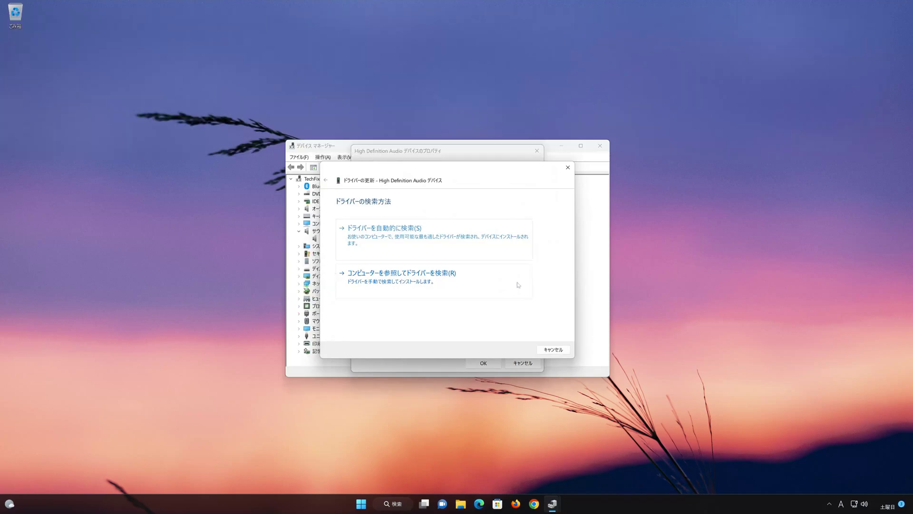
click(399, 285)
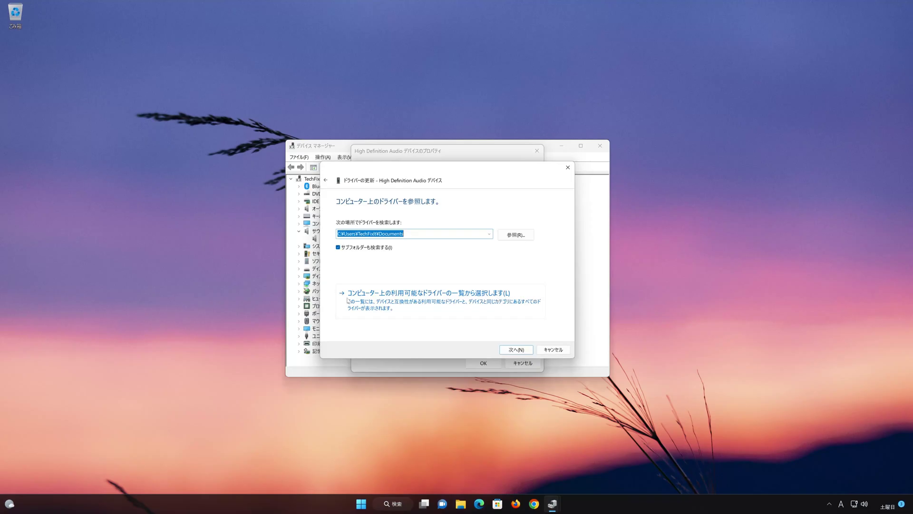
click(471, 301)
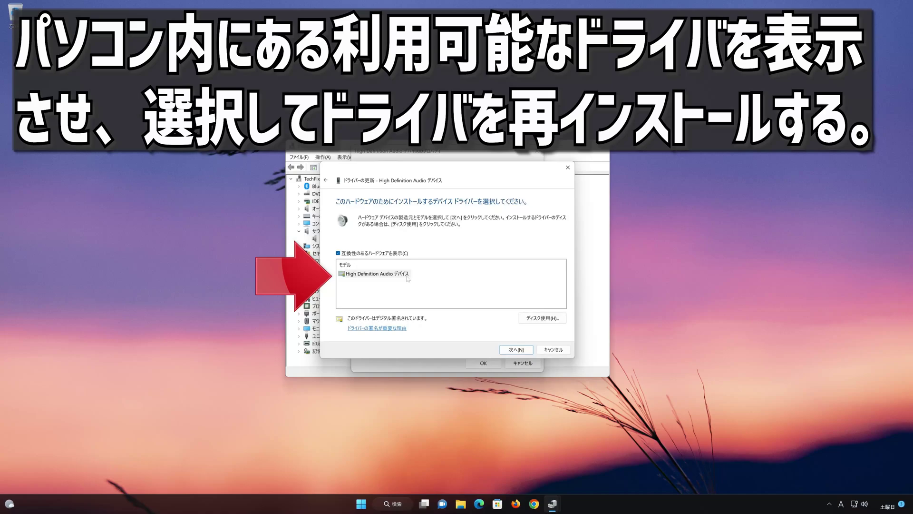
- Install the compatible High Definition Audio デバイス driver, accept the update warning, and close the device properties and Device Manager
click(407, 275)
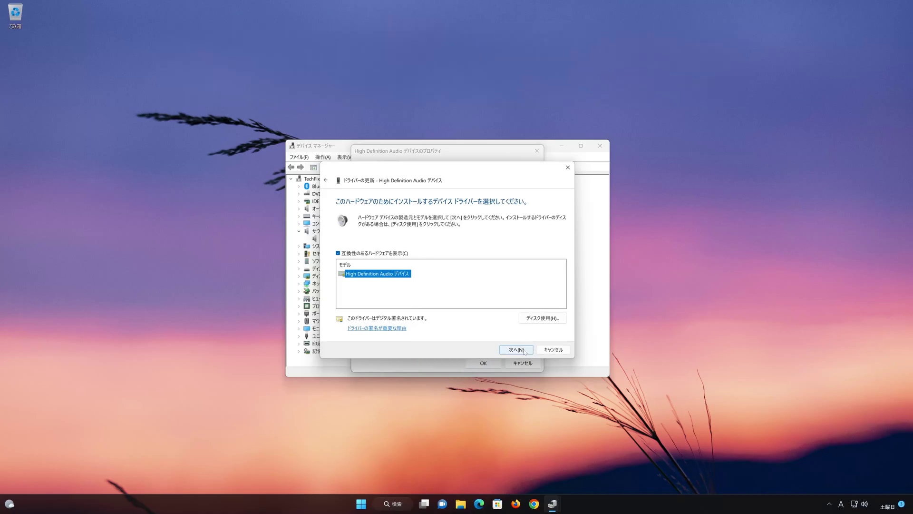
click(522, 352)
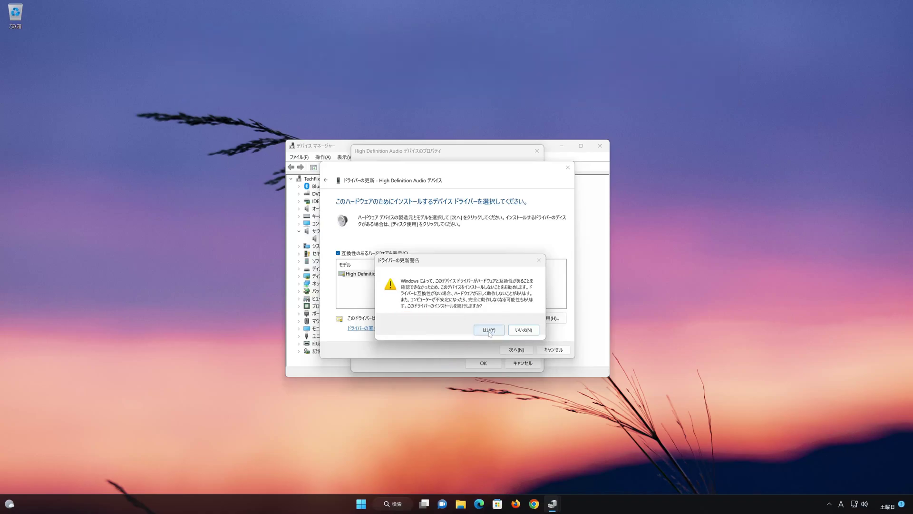
click(489, 329)
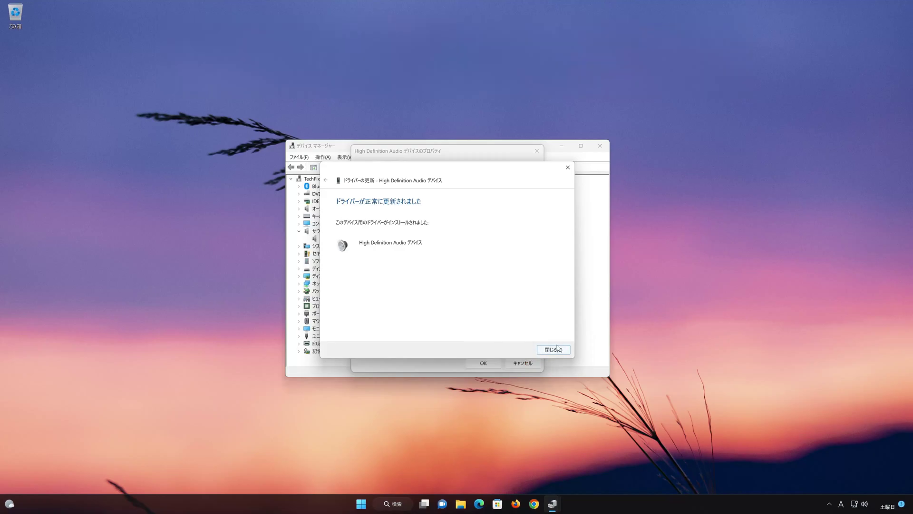
click(557, 348)
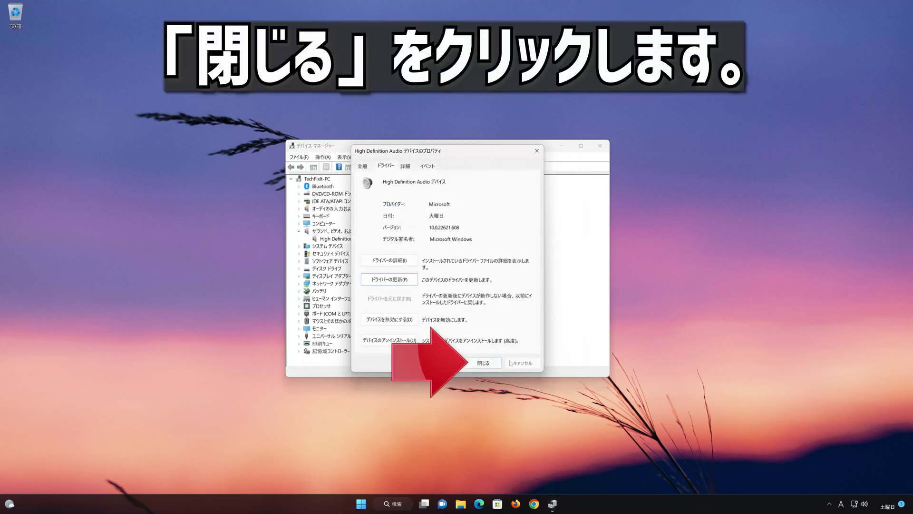
click(483, 363)
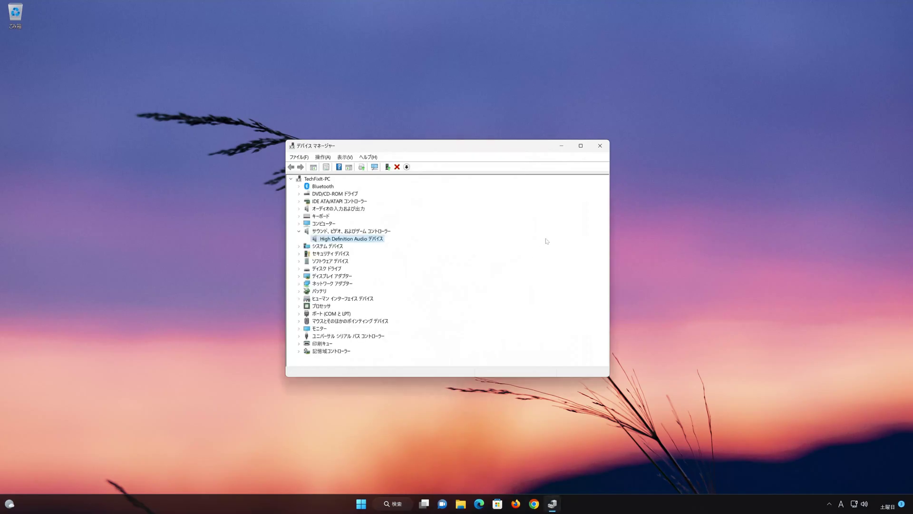
click(600, 145)
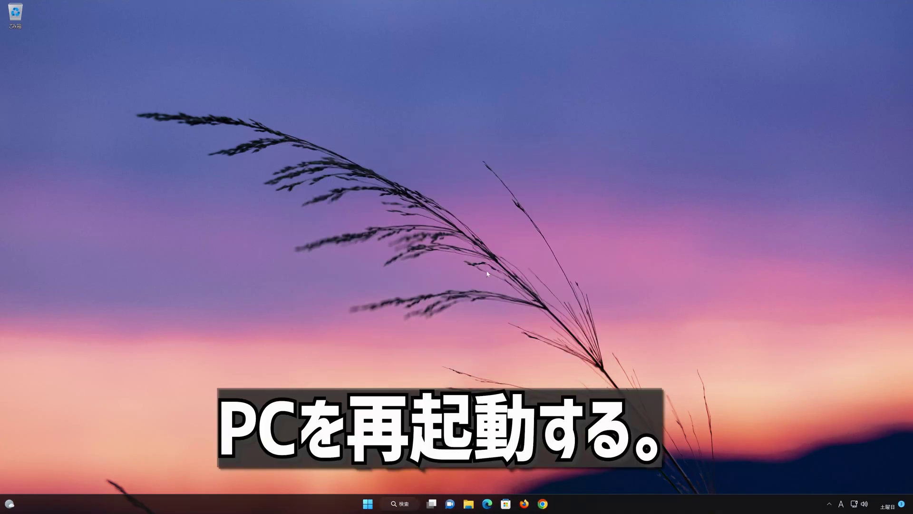
- Restart the PC
click(373, 497)
click(559, 475)
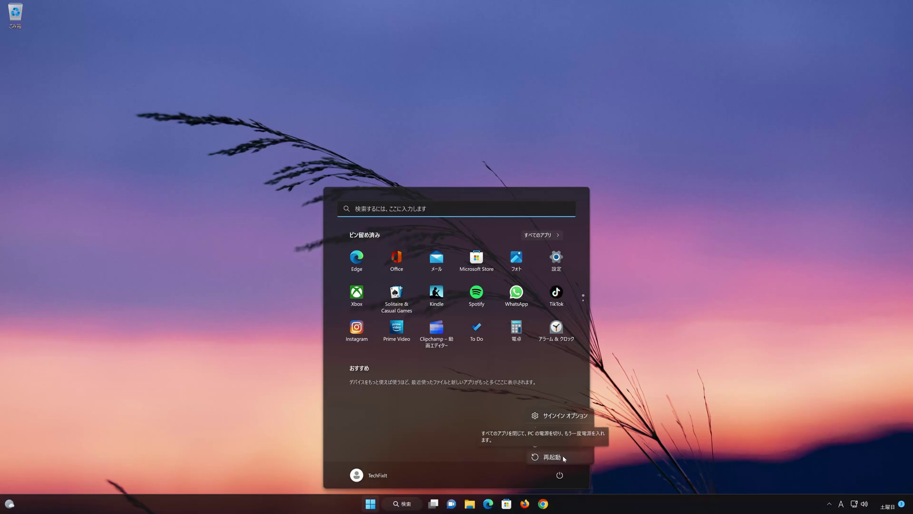
click(565, 458)
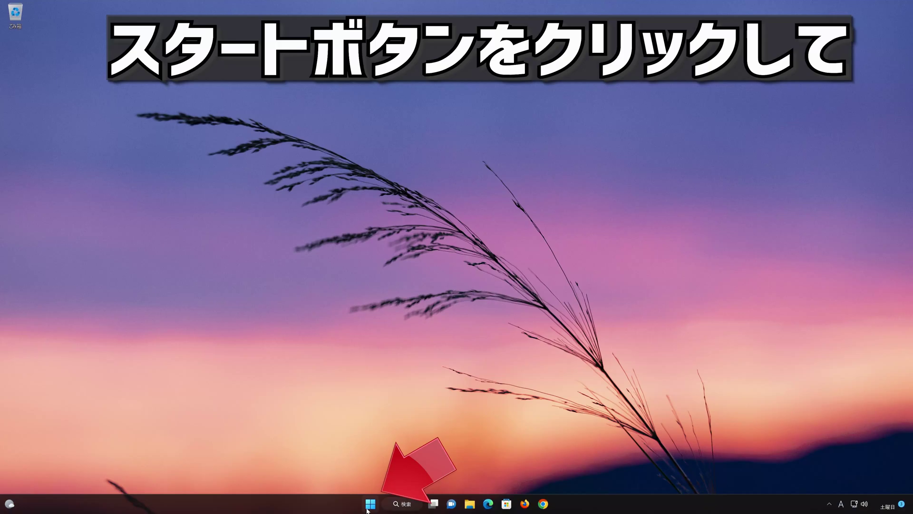
- Open コントロール パネル and bring up the サウンド settings from the ハードウェアとサウンド category
click(371, 506)
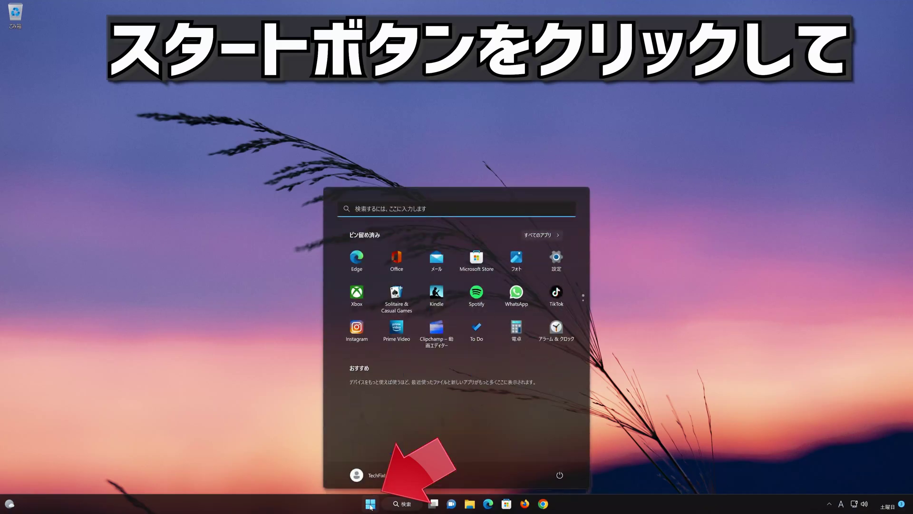
text(コントロールパネル)
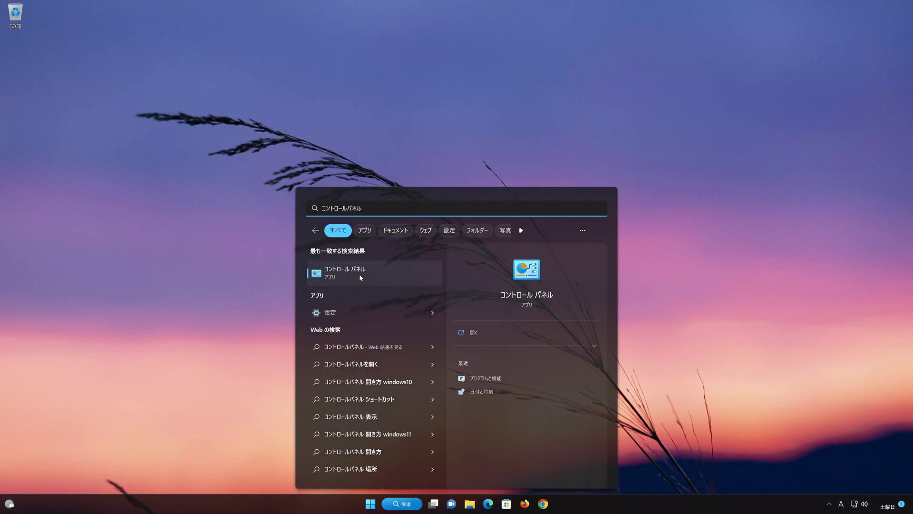
click(360, 276)
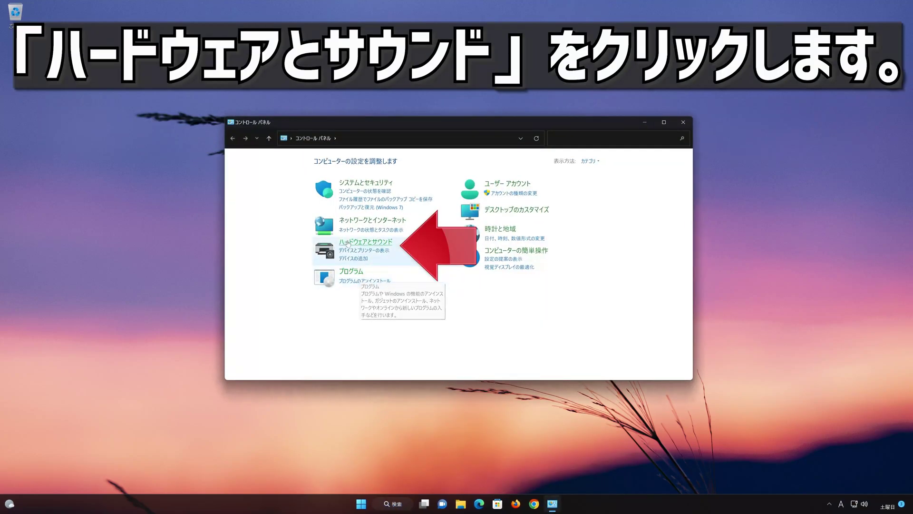
click(374, 243)
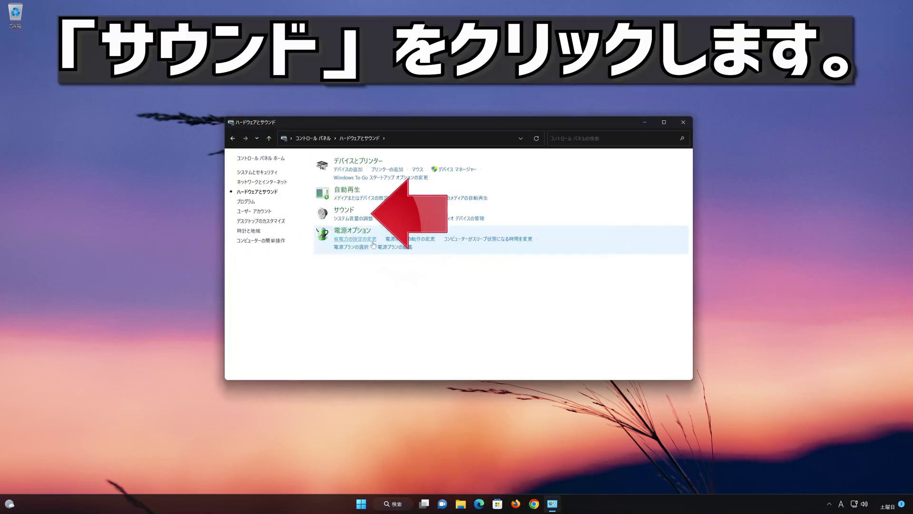
click(344, 209)
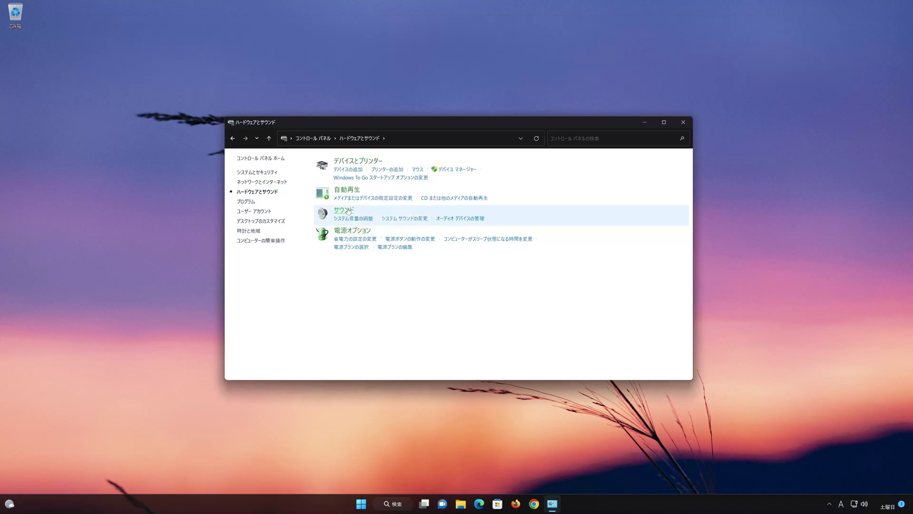
click(348, 211)
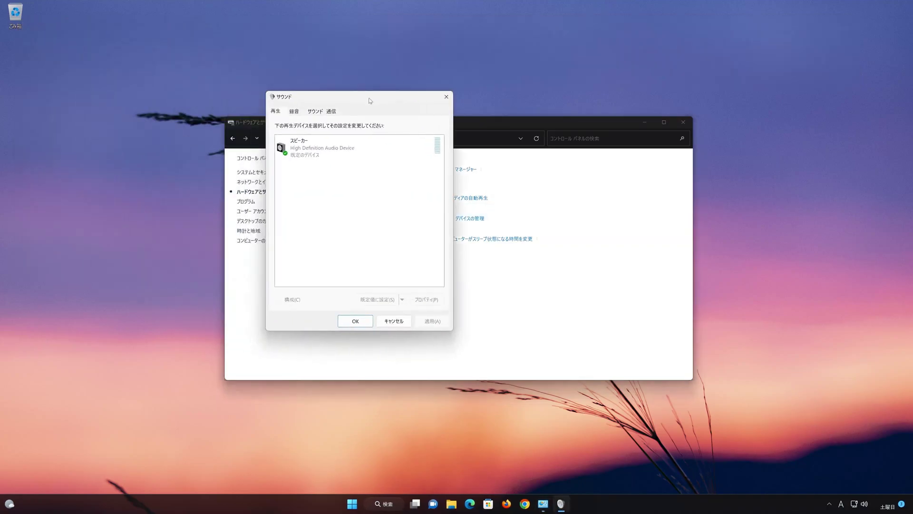
- Set the default format of the スピーカー playback device to 16 ビット、48000 Hz (DVD の音質) in its advanced properties
click(335, 149)
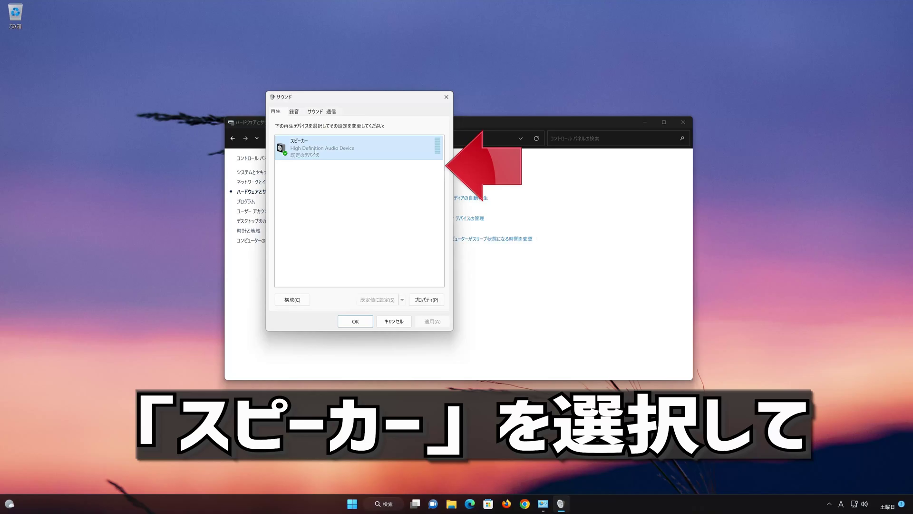
click(434, 300)
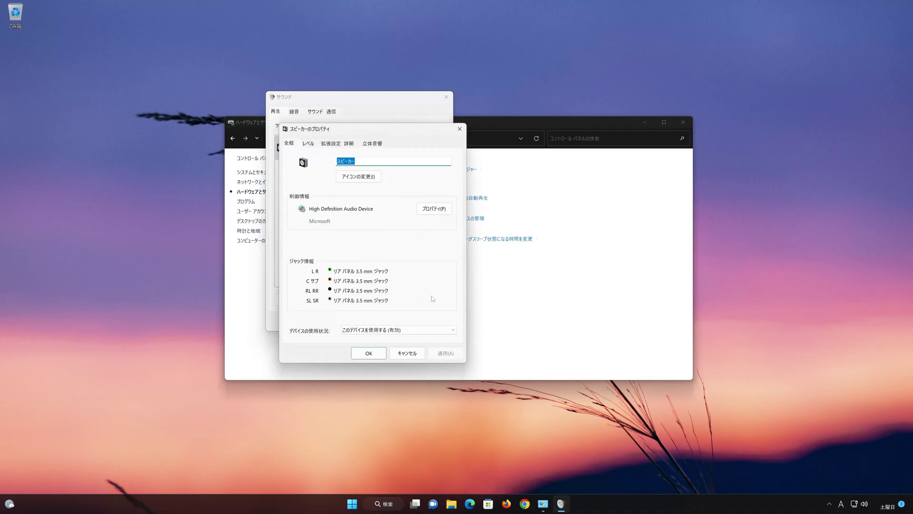
click(352, 143)
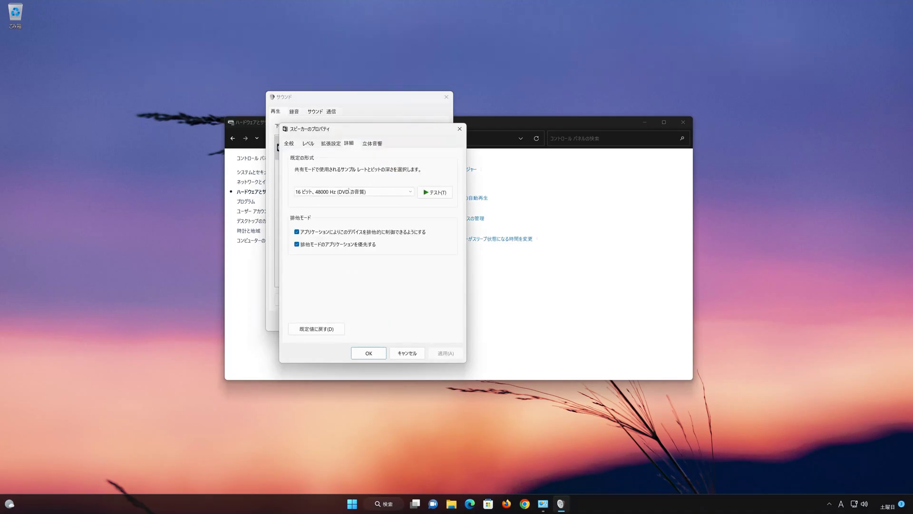
click(349, 191)
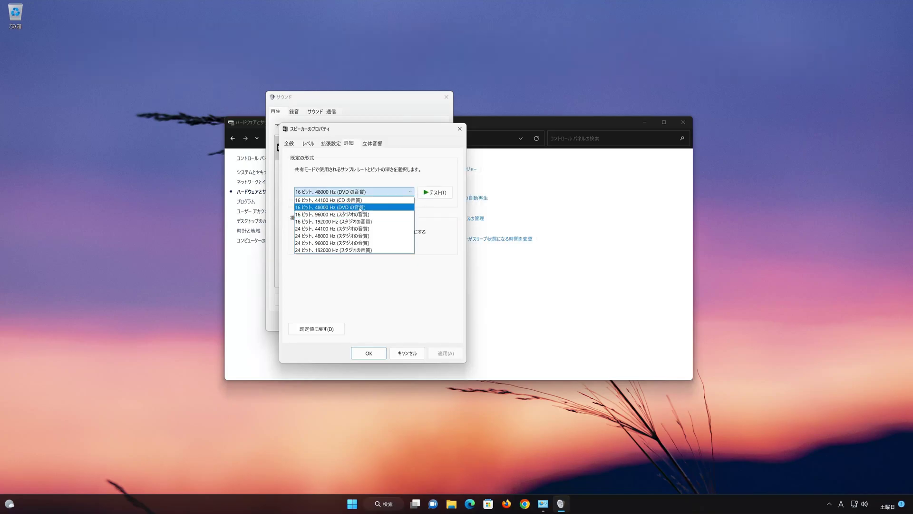
click(360, 207)
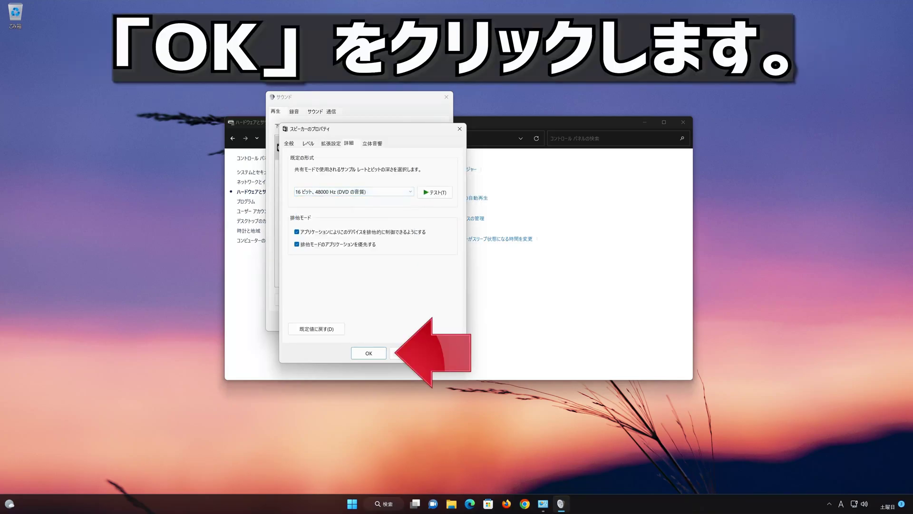
click(369, 354)
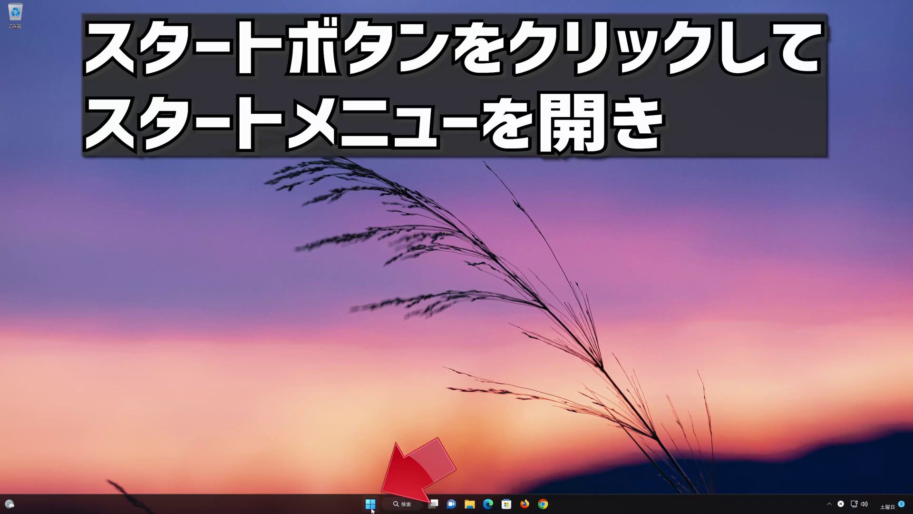
- Open Device Manager, move its window toward the middle of the desktop, and expand サウンド、ビデオ、およびゲーム コントローラー
click(371, 508)
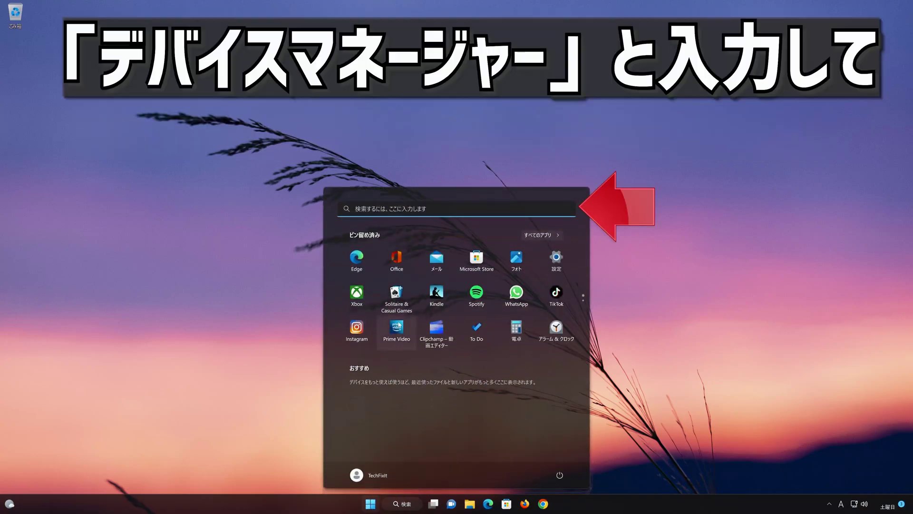
text(デバイス マネージャー)
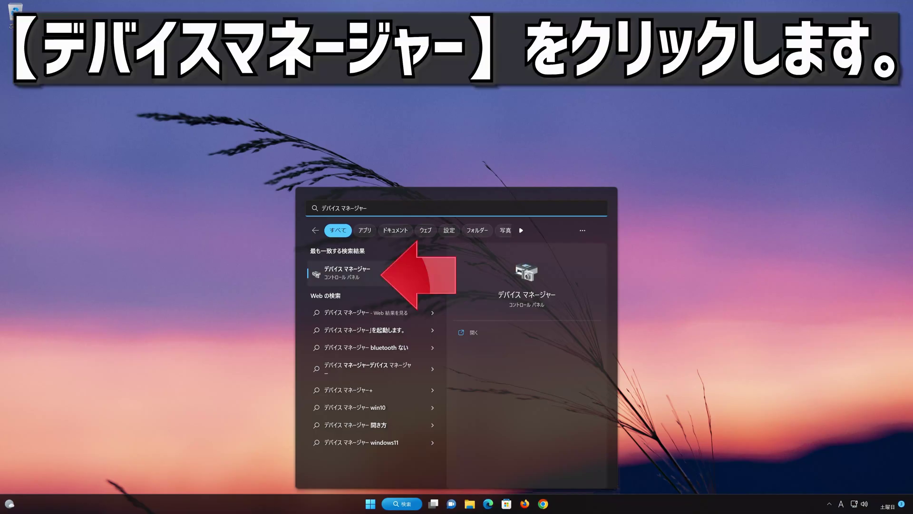
click(371, 271)
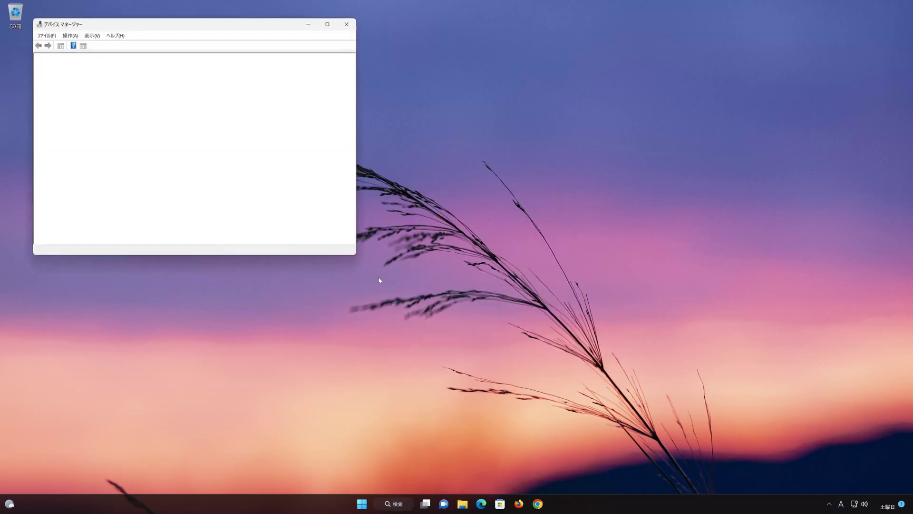
drag(206, 29, 482, 150)
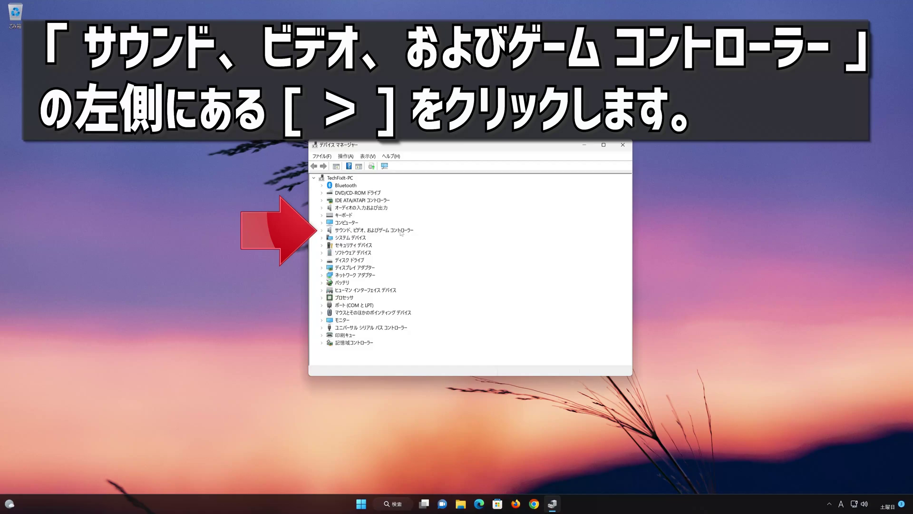
click(321, 231)
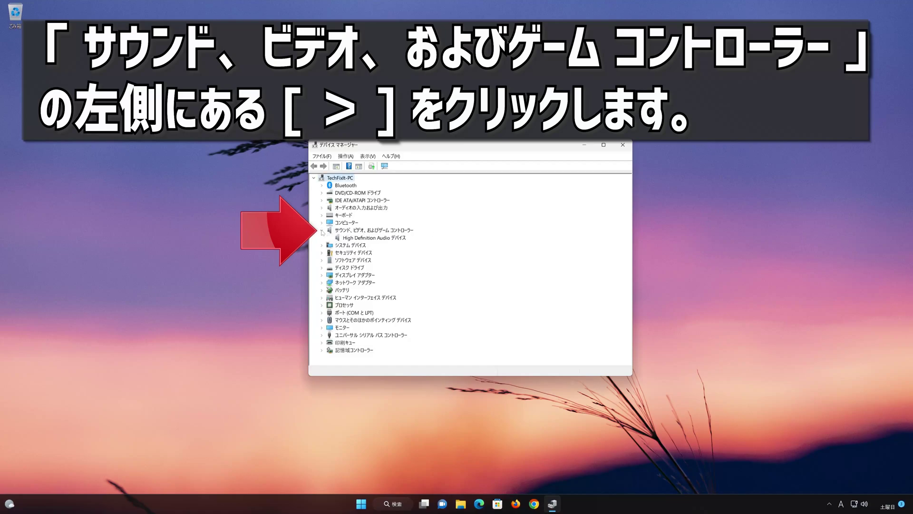
- Uninstall the High Definition Audio デバイス from the driver settings in its properties and confirm the removal
click(347, 240)
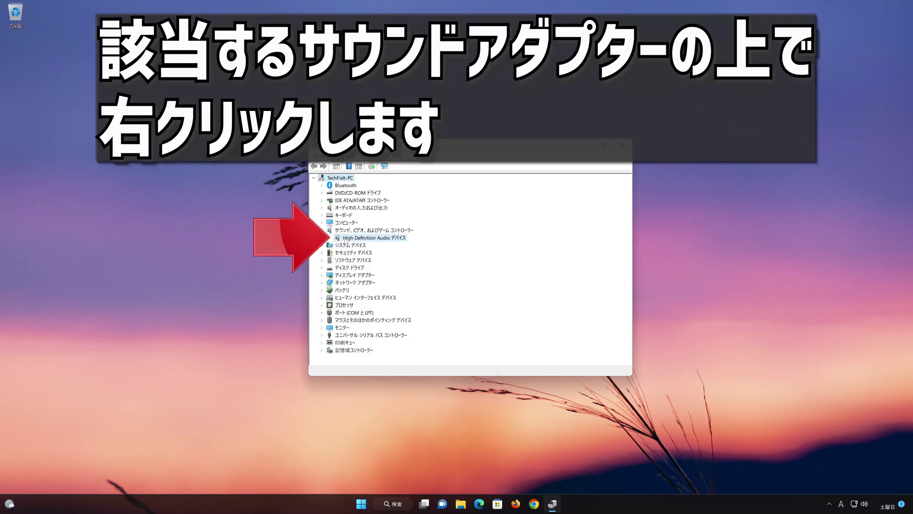
right_click(383, 240)
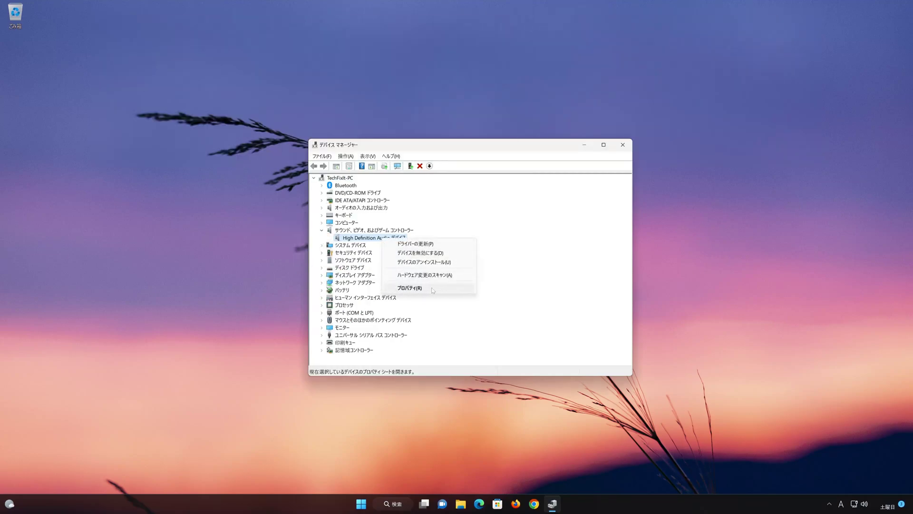
click(410, 288)
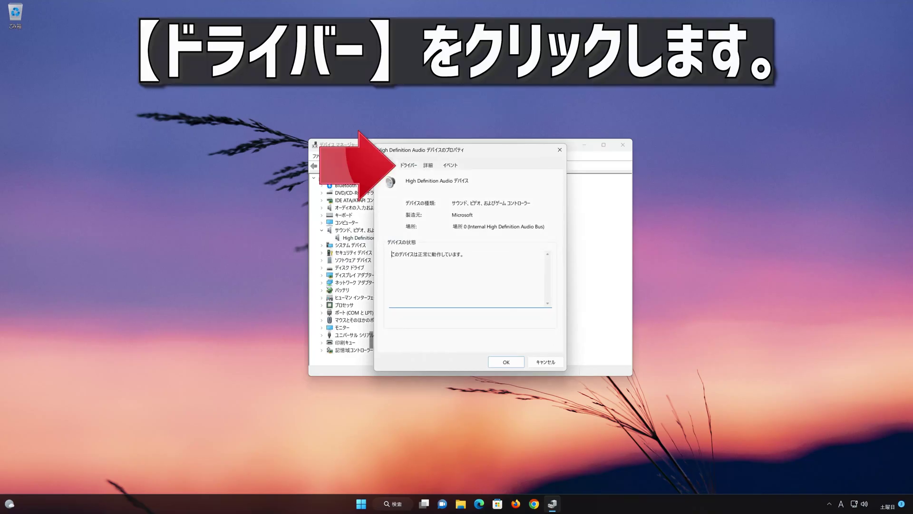
click(409, 166)
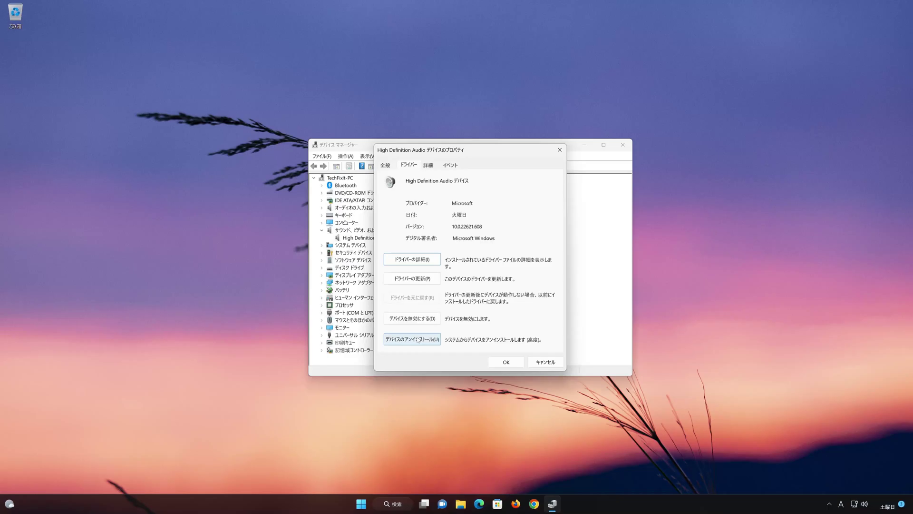
click(418, 339)
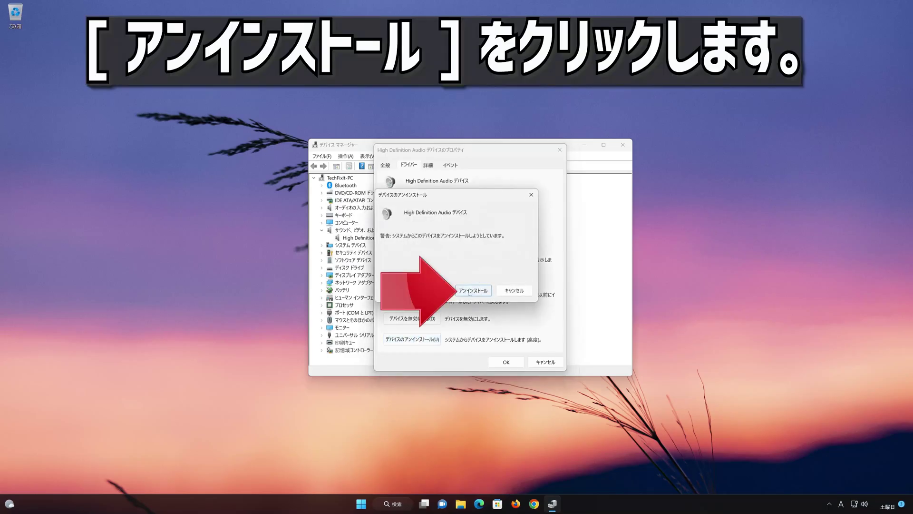
click(476, 292)
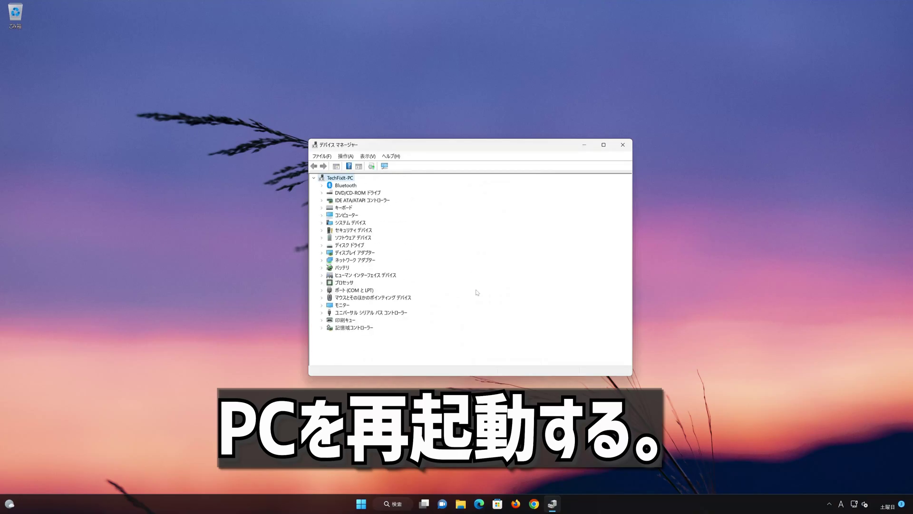
- Close Device Manager and restart the PC
click(622, 149)
click(370, 504)
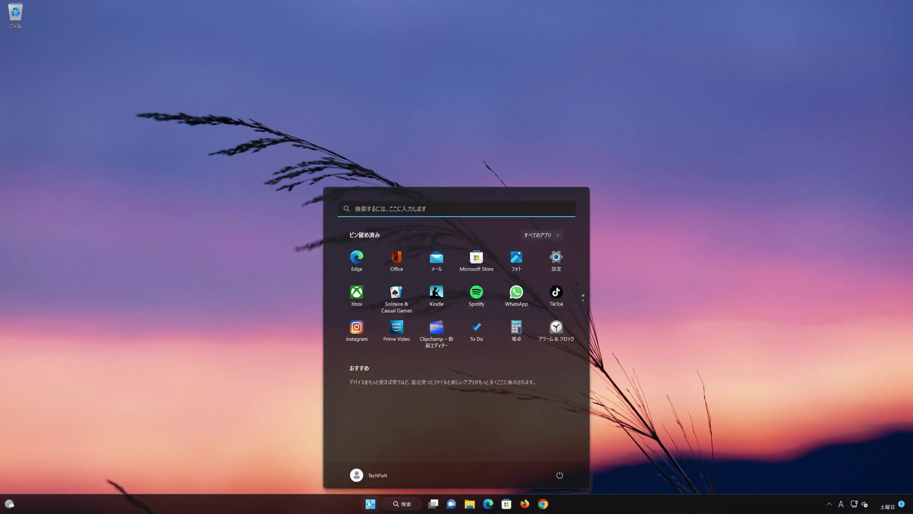
click(560, 475)
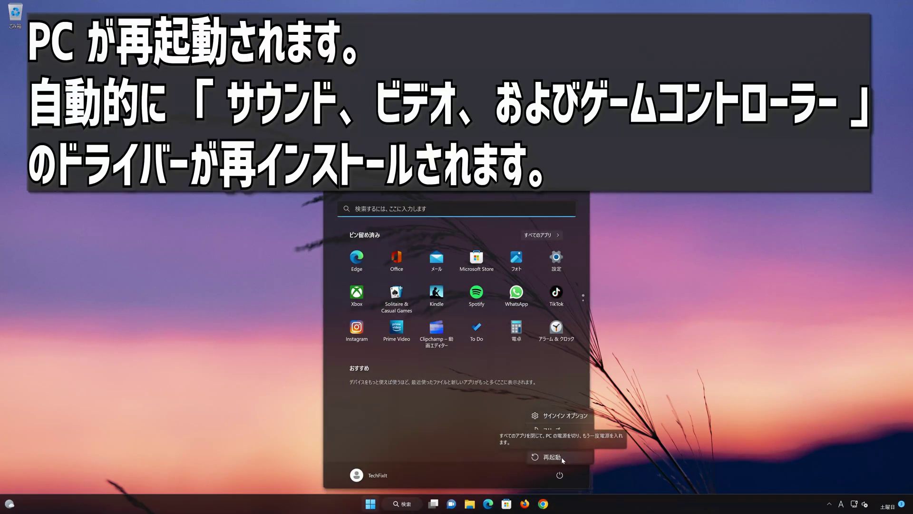
click(561, 456)
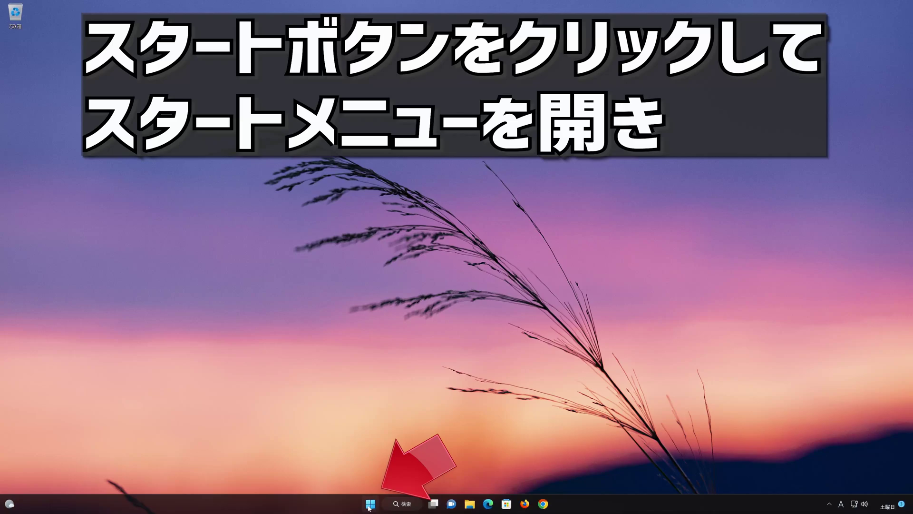
- Reopen Device Manager after the restart, move its window toward the desktop's middle, and expand サウンド、ビデオ、およびゲーム コントローラー
click(369, 505)
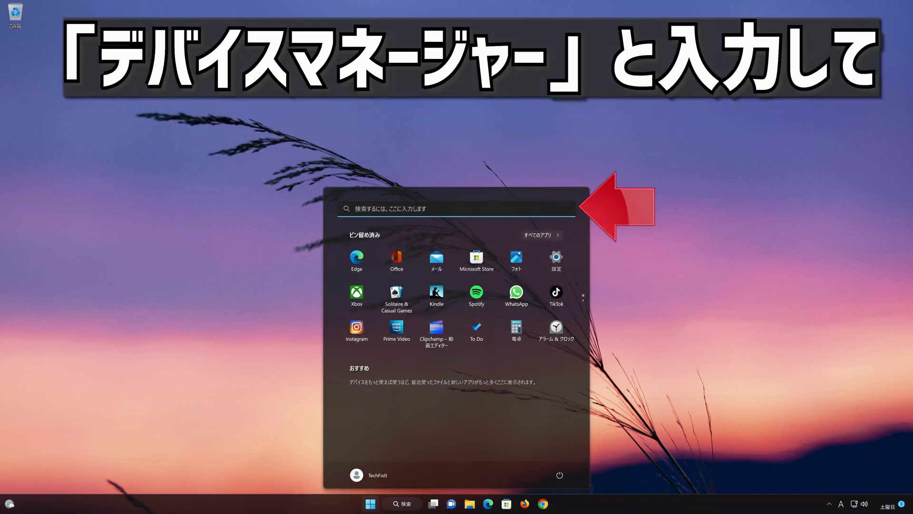
text(デバイス マネージャー)
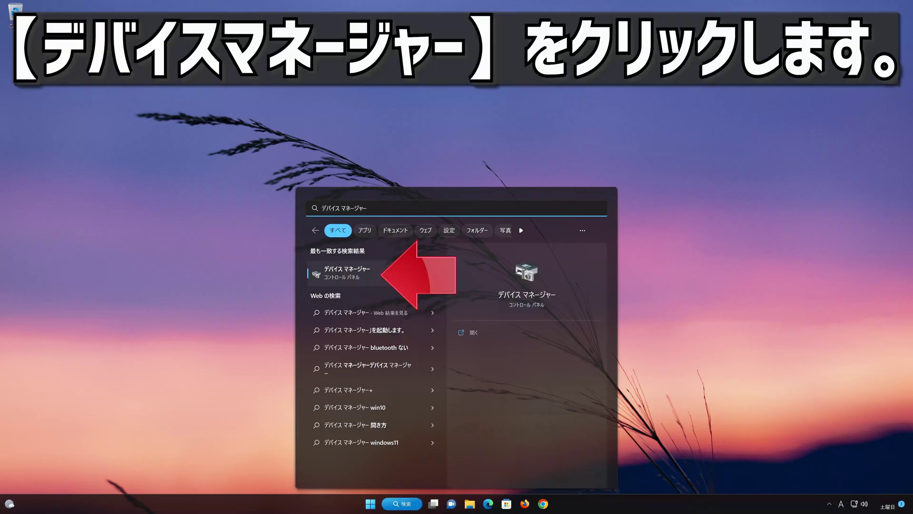
click(352, 279)
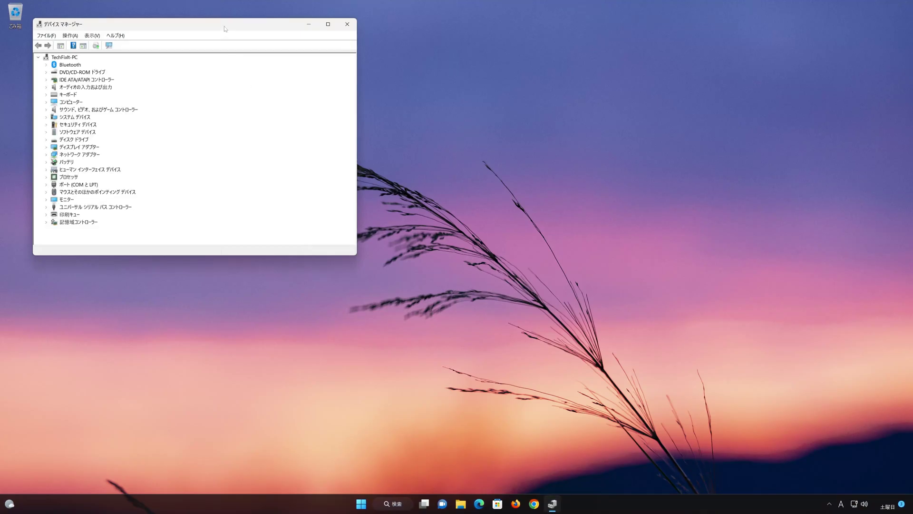
drag(226, 26, 508, 121)
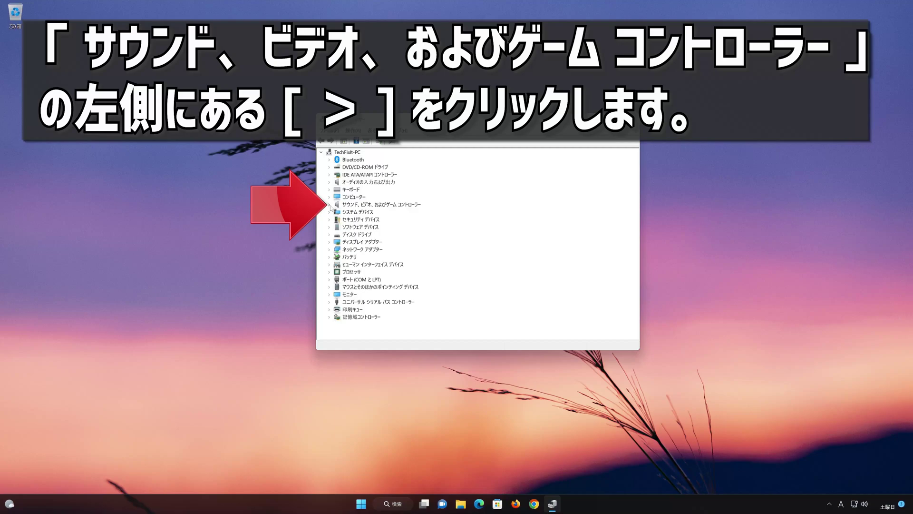
click(329, 204)
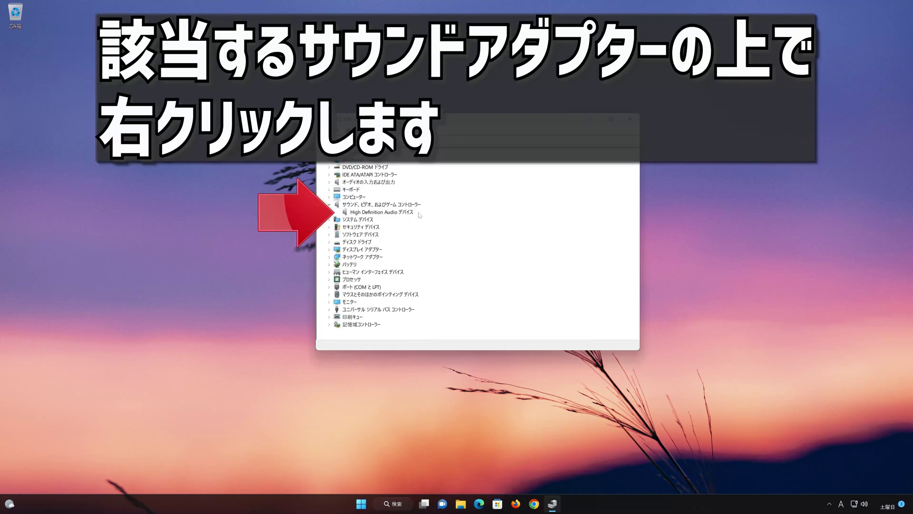
- Search automatically for an updated driver for the High Definition Audio デバイス from its properties, and check for updates through Windows Update
right_click(386, 215)
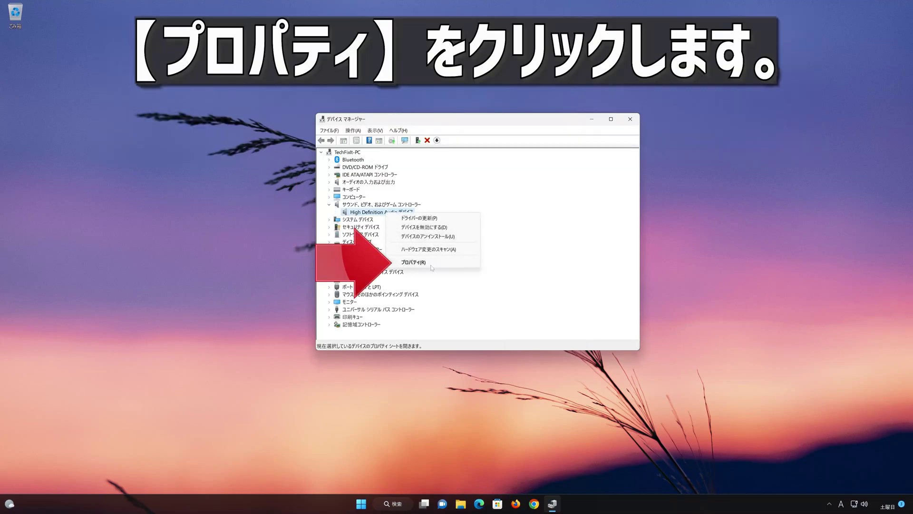
click(428, 267)
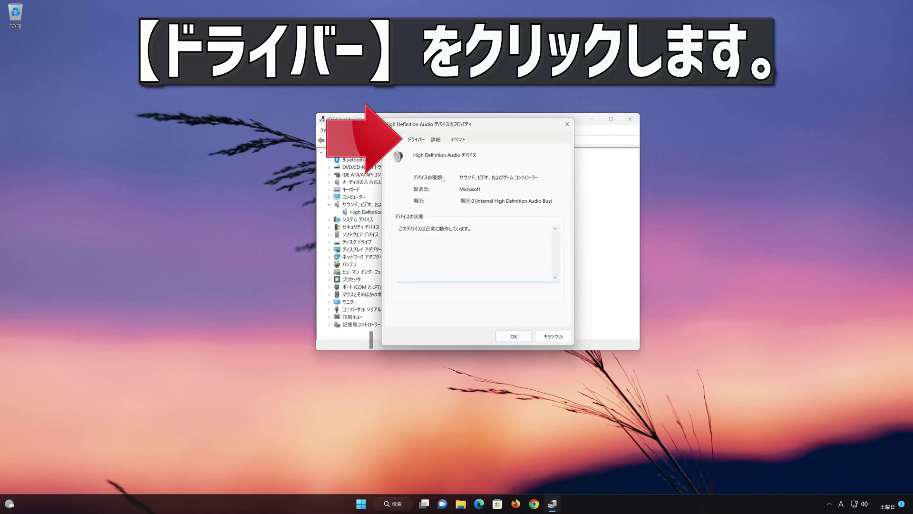
click(421, 141)
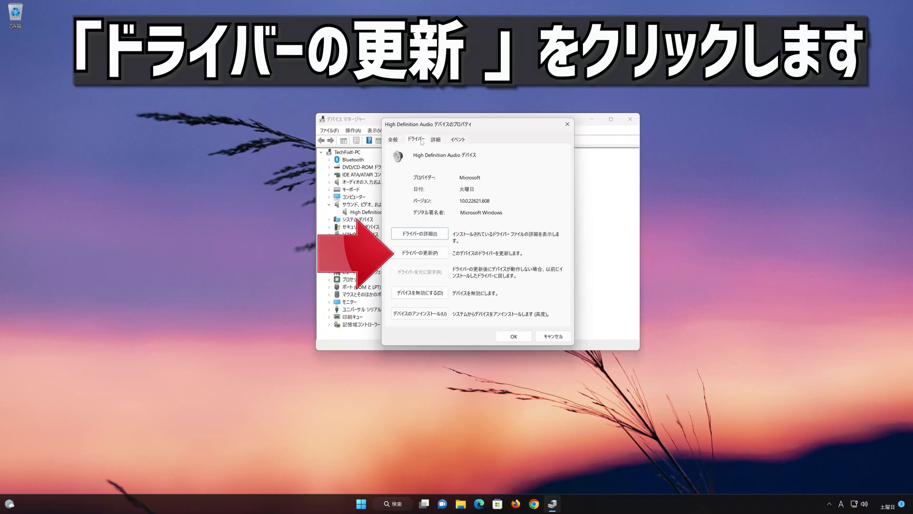
click(426, 254)
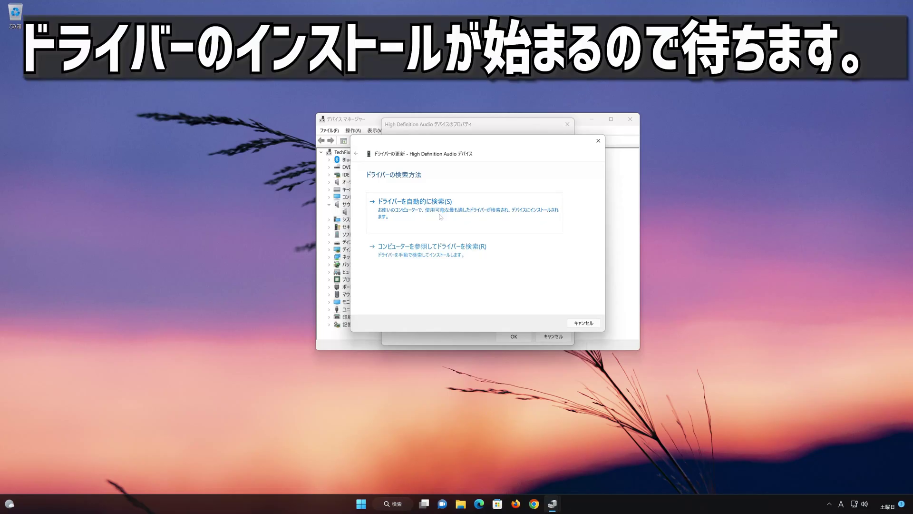
click(441, 216)
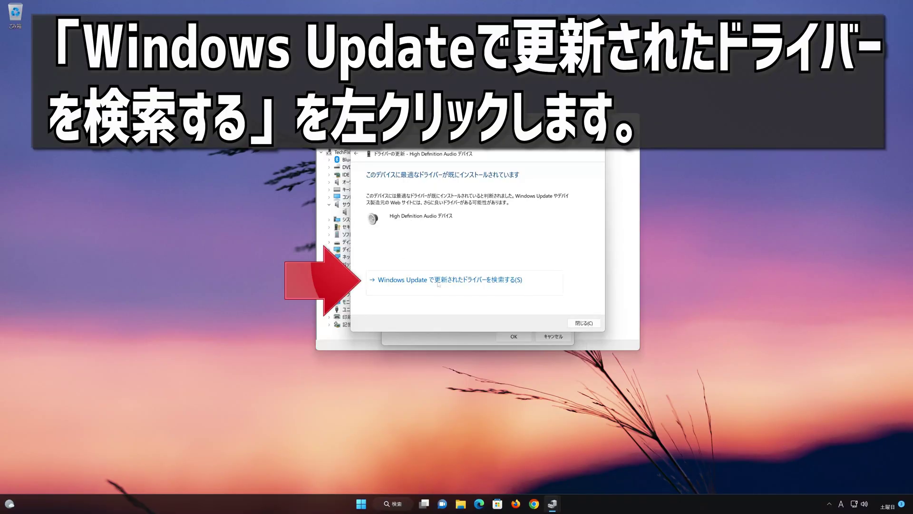
click(464, 287)
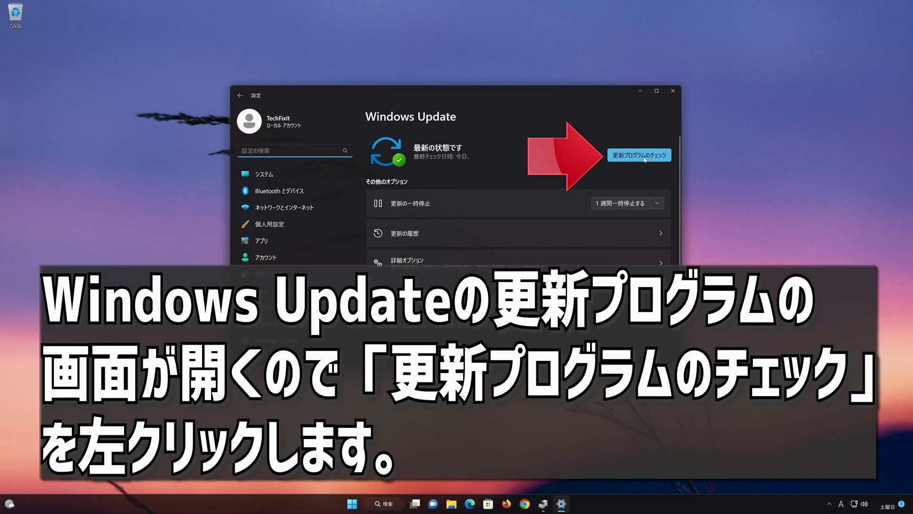
click(645, 159)
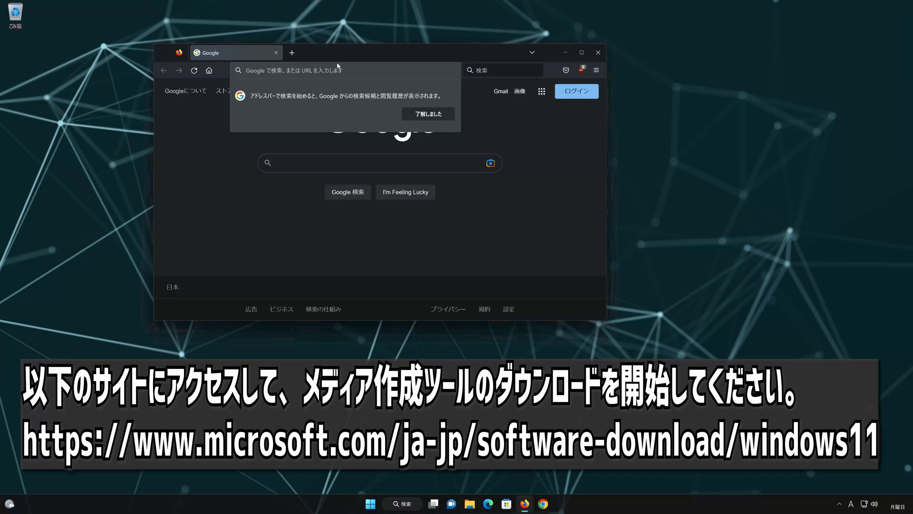
right_click(338, 72)
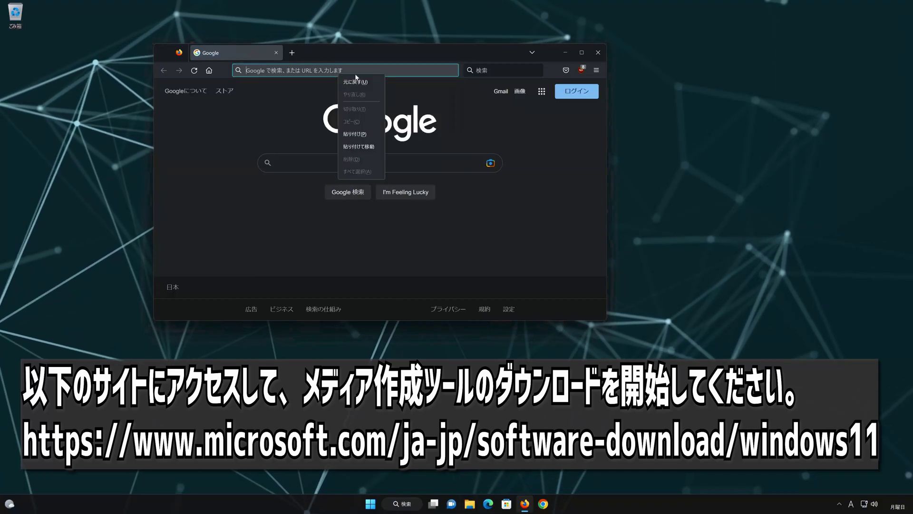
click(365, 135)
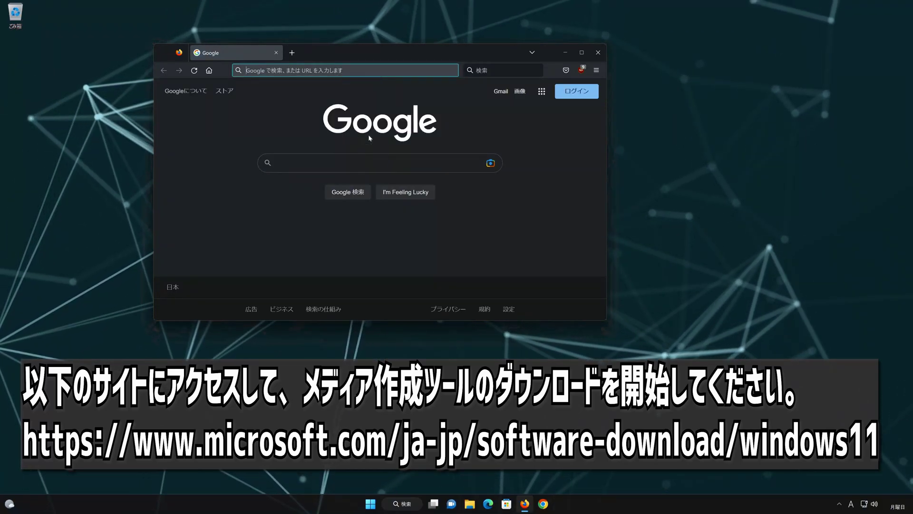
key(Return)
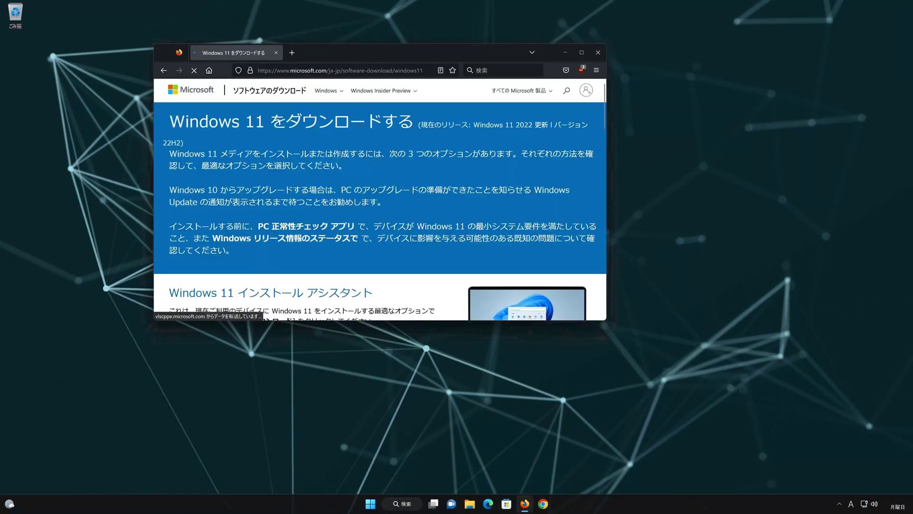
scroll(508, 195, down, 1)
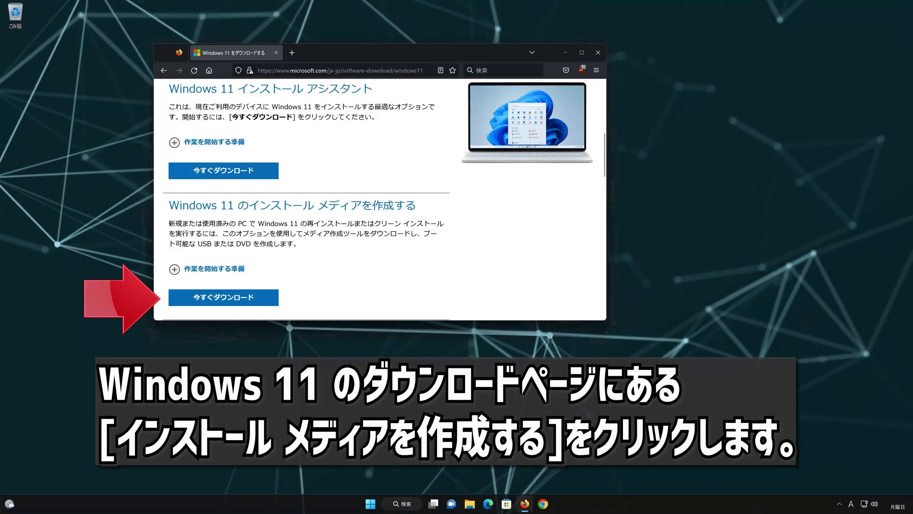
click(233, 292)
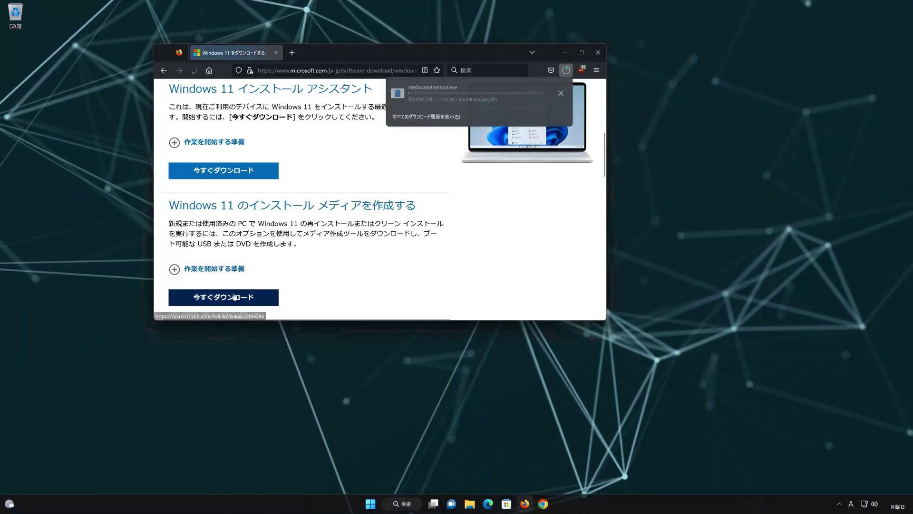
click(600, 52)
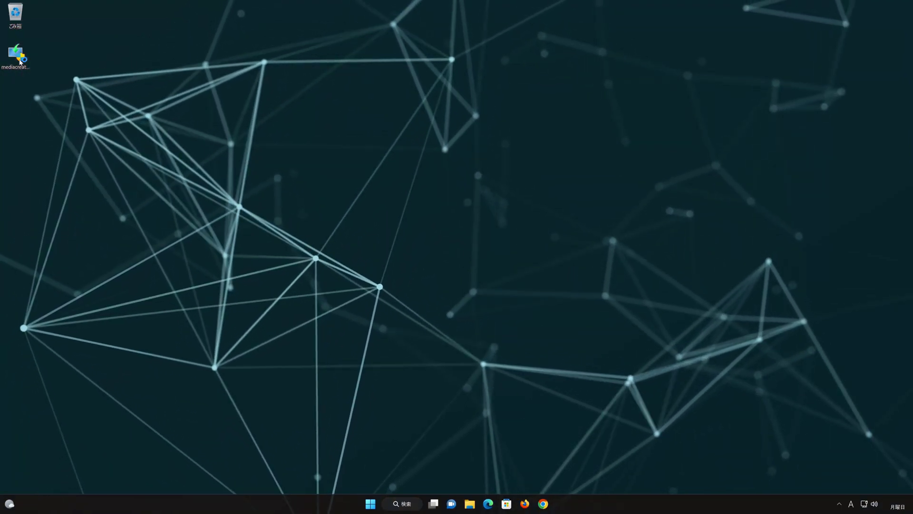
- Run the downloaded media creation tool from the desktop, allow its changes, accept the licence terms, and keep the recommended language and edition
double_click(20, 61)
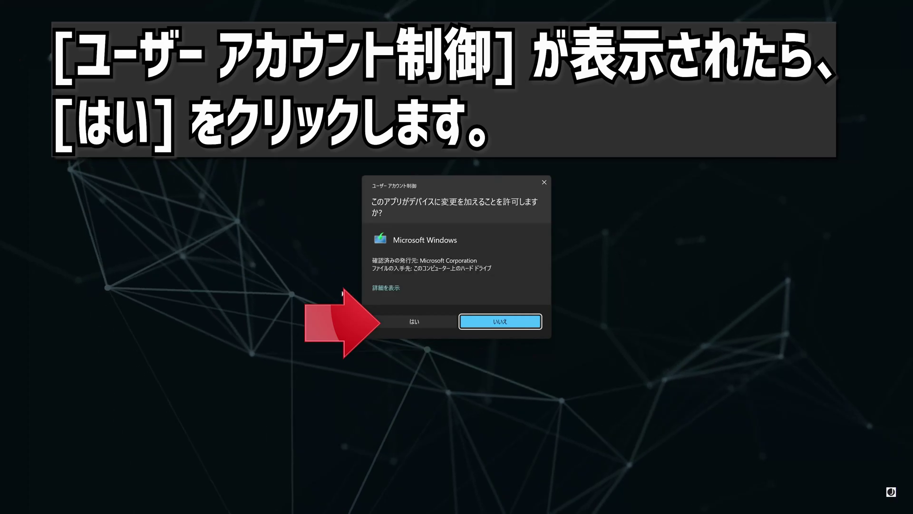
click(414, 323)
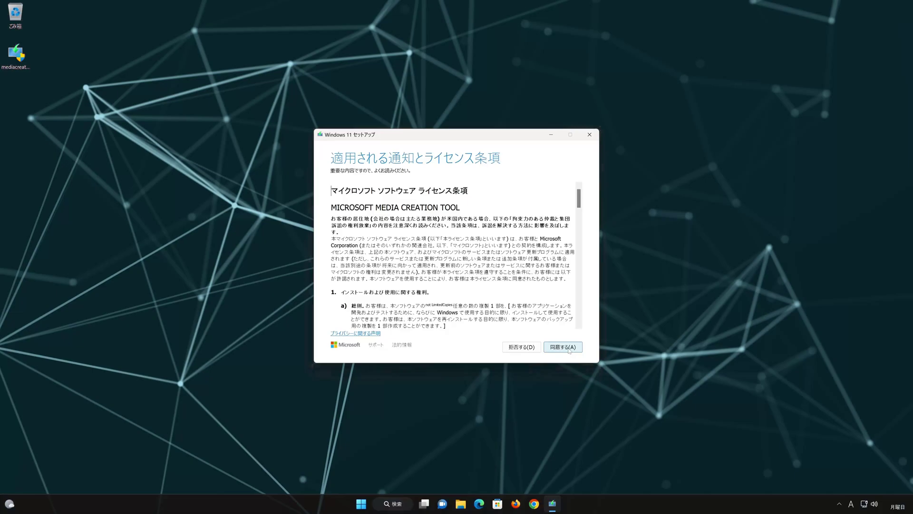
click(569, 350)
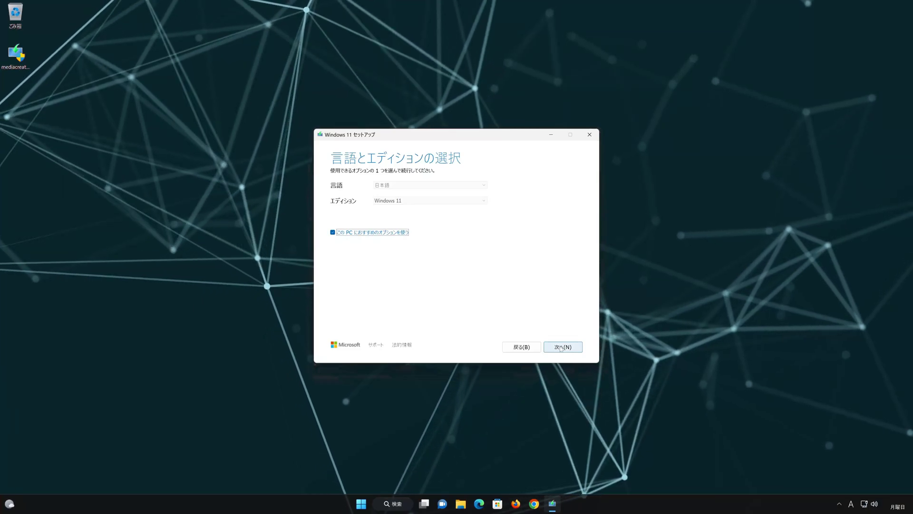
click(561, 348)
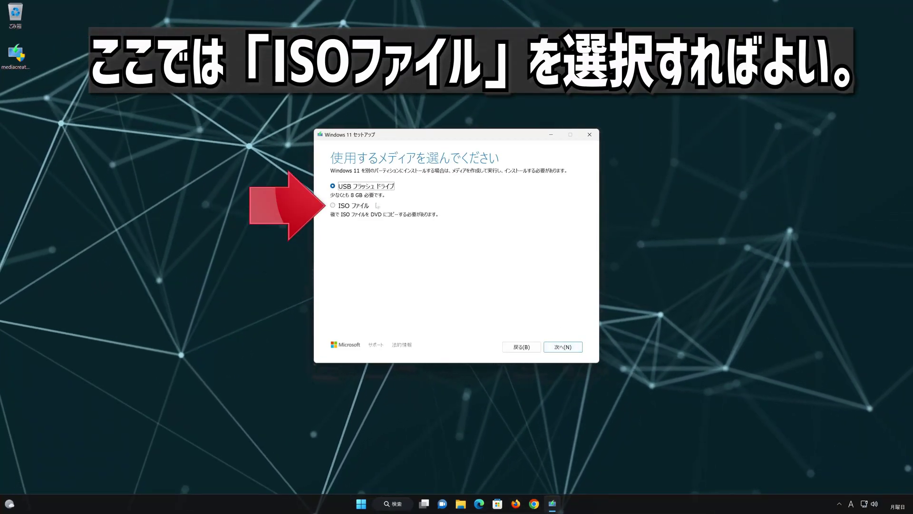
- Create the installation media as an ISO ファイル saved to the desktop under the name Windows11, and finish the tool
click(332, 206)
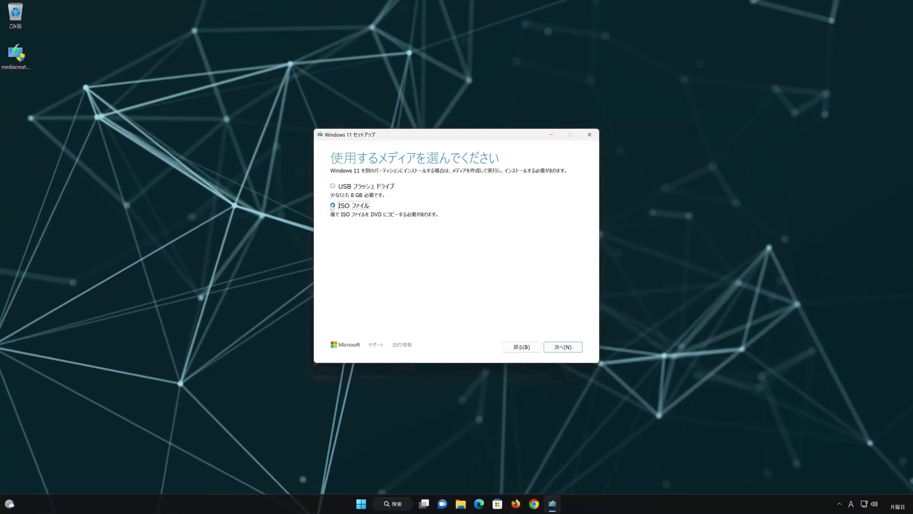
click(561, 348)
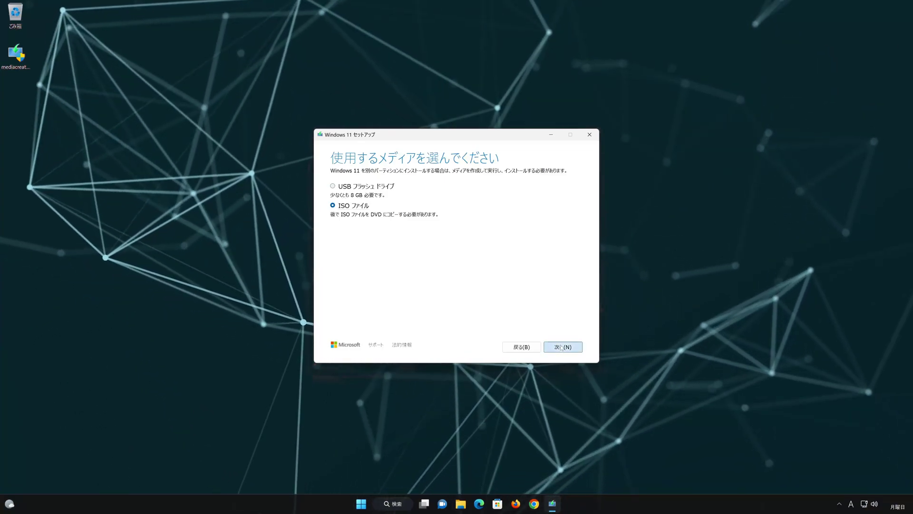
click(561, 347)
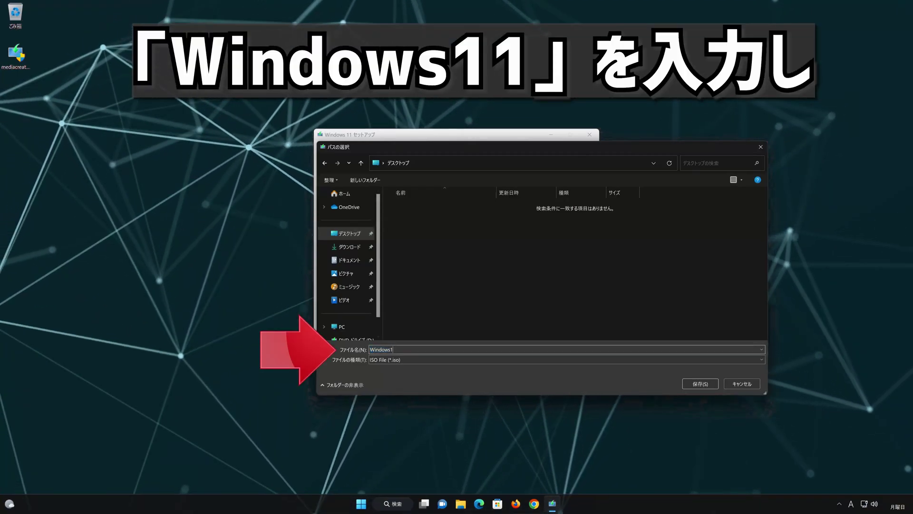
text(11)
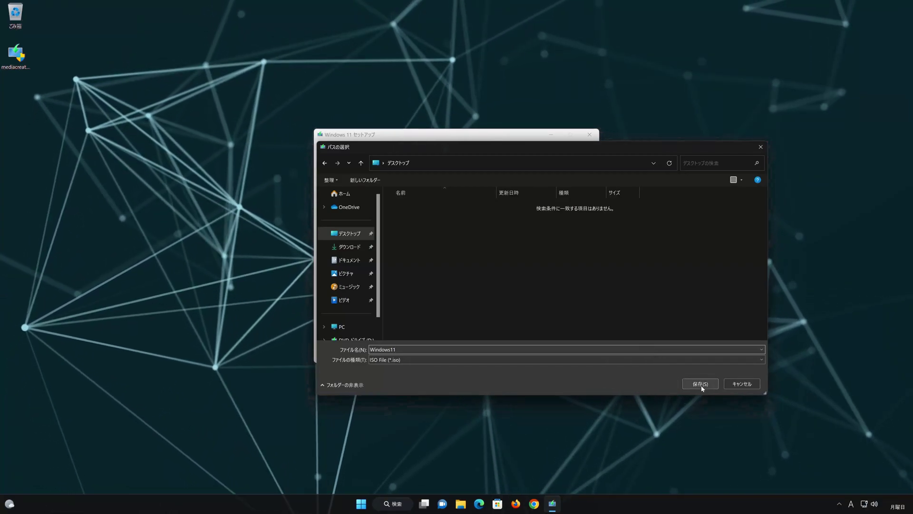
click(701, 387)
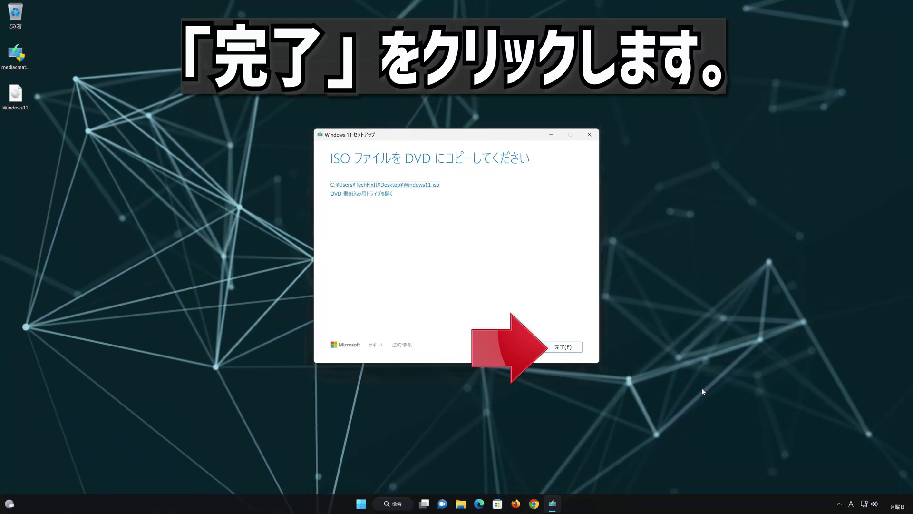
click(565, 348)
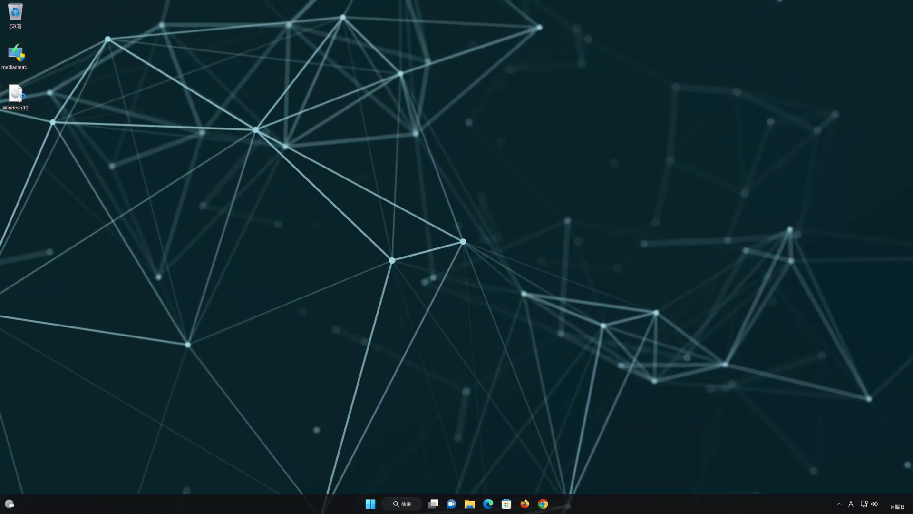
- Mount the Windows11 ISO from the desktop, run its setup application with permission to make changes, and close the drive window
double_click(15, 95)
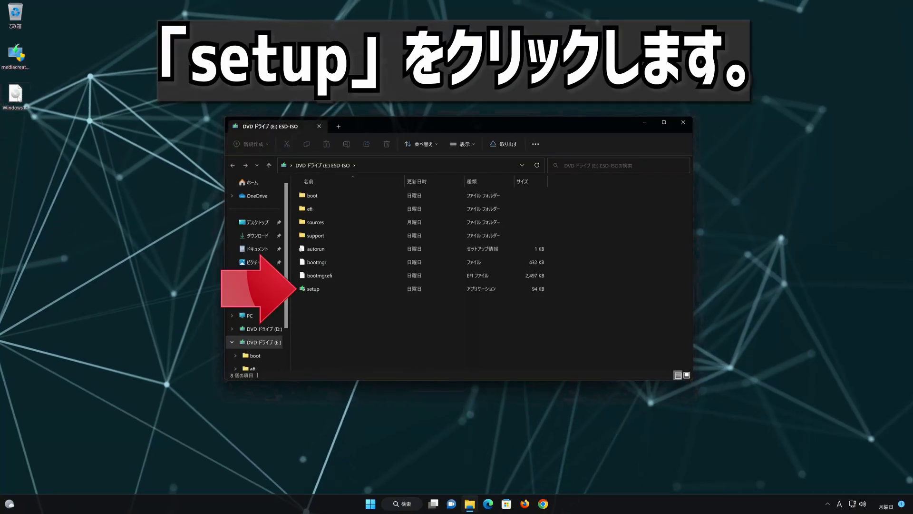
click(320, 293)
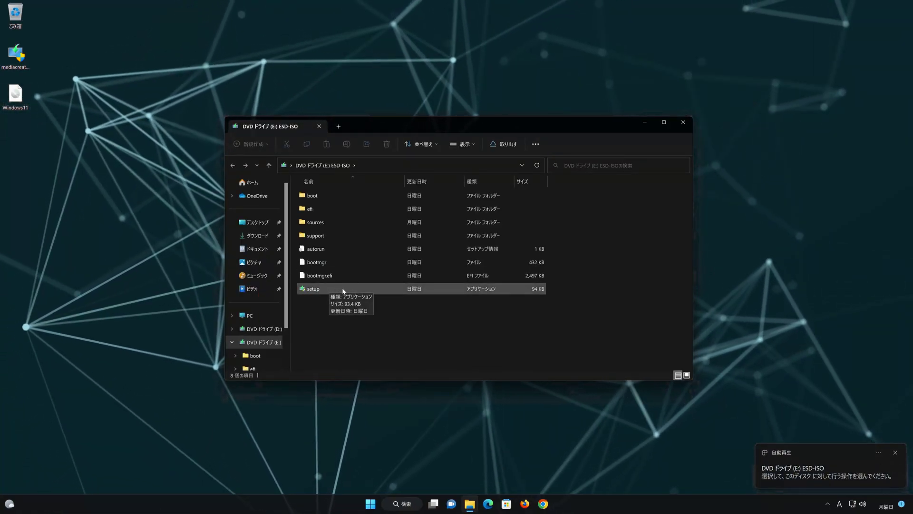
double_click(342, 290)
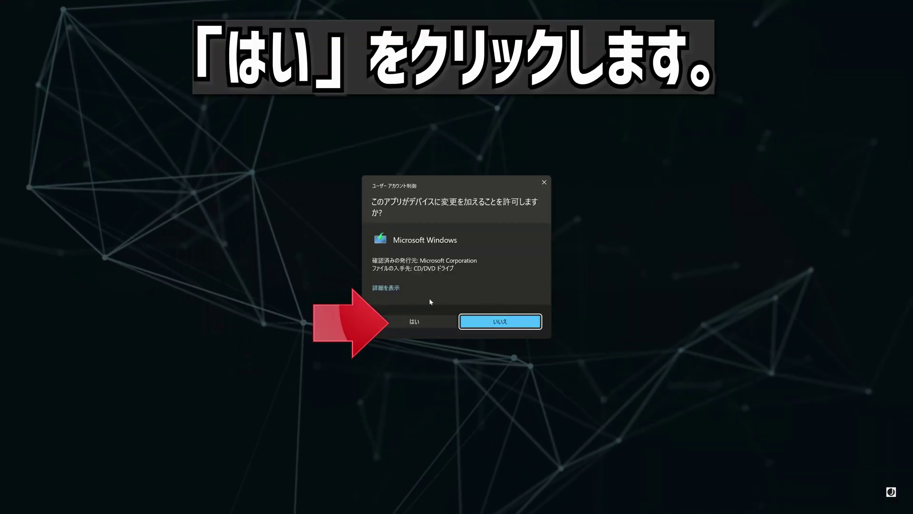
click(418, 323)
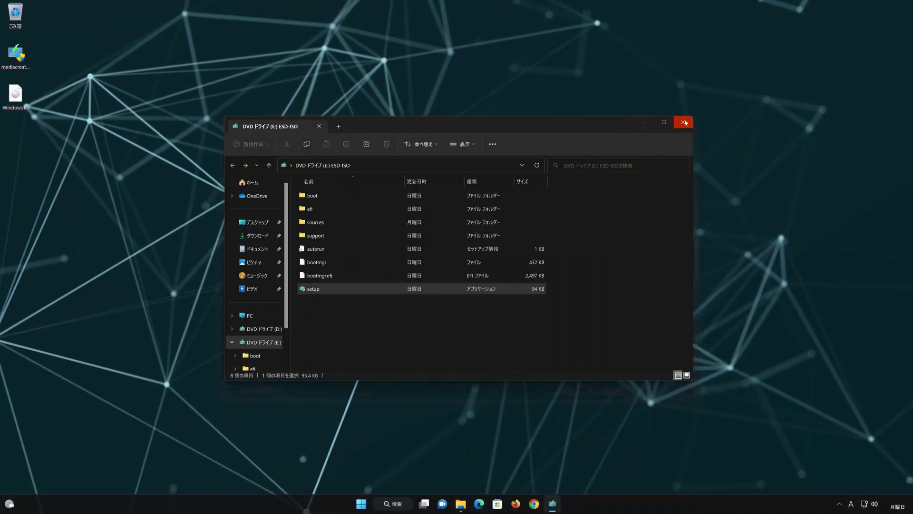
click(684, 123)
- Continue through Windows 11 setup, accept the licence terms, and start installing Windows 11 Pro while keeping personal files and apps
click(564, 347)
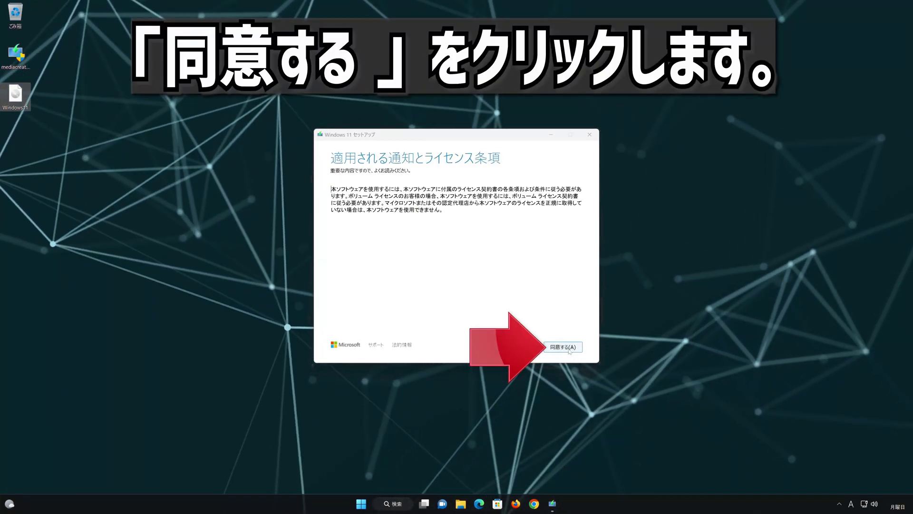
click(569, 349)
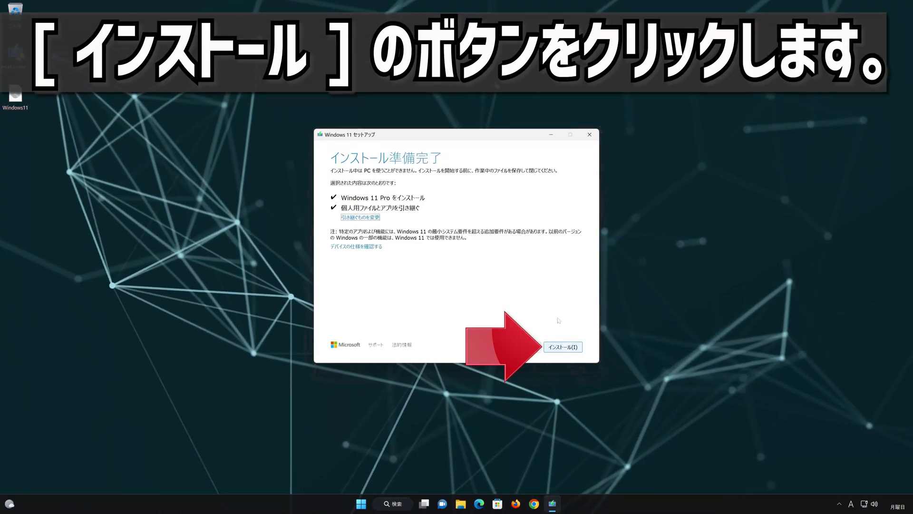
click(574, 347)
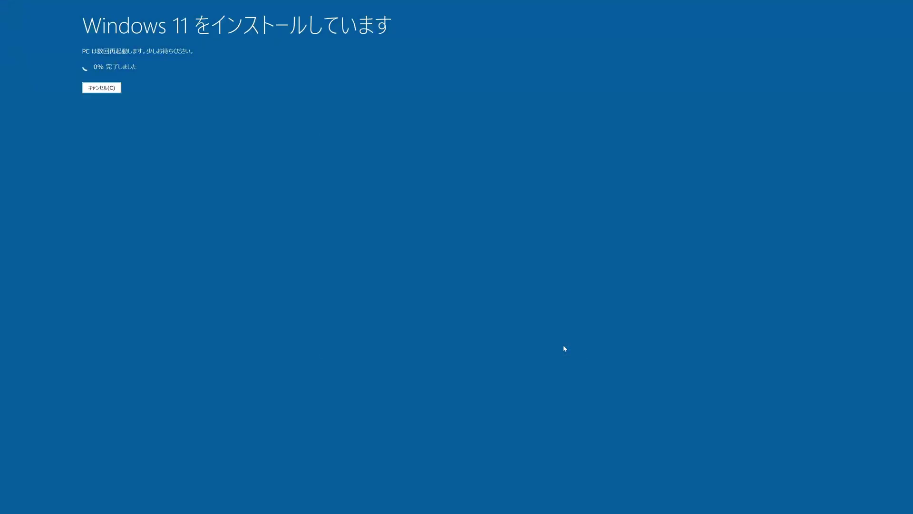